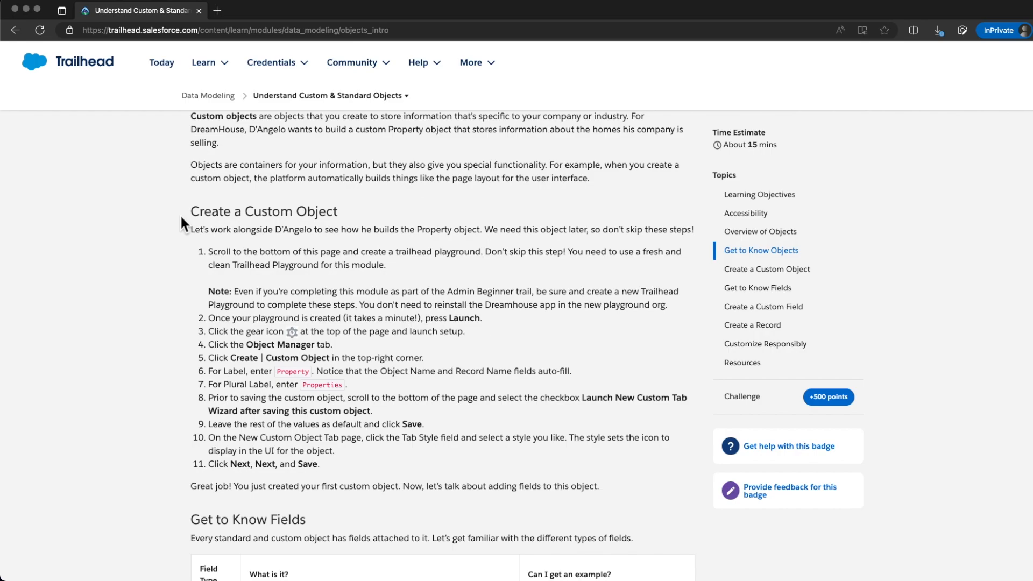
- Launch My Trailhead Playground 1 from the unit's challenge section
scroll(1028, 472, down, 20)
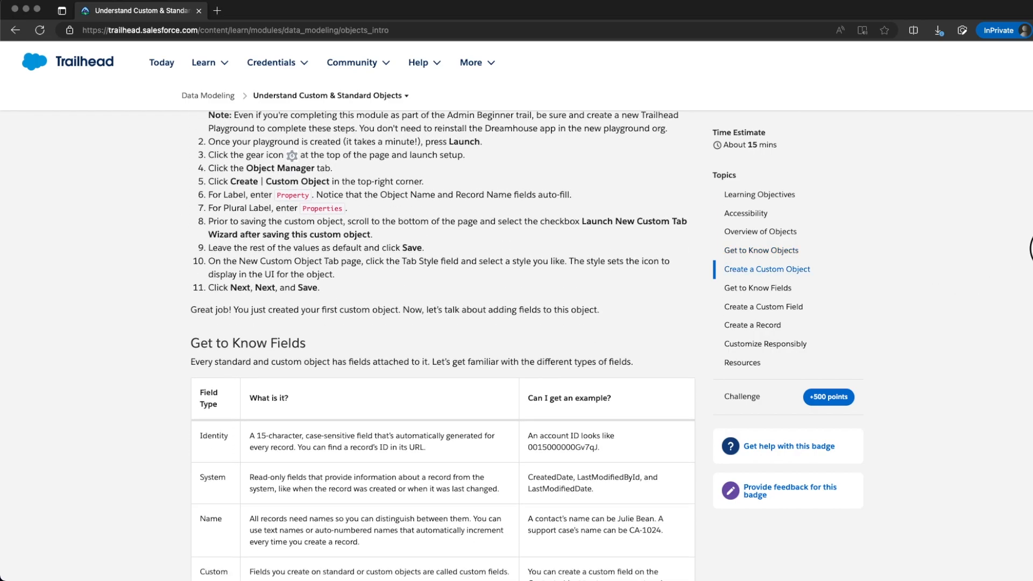
scroll(1028, 472, down, 5)
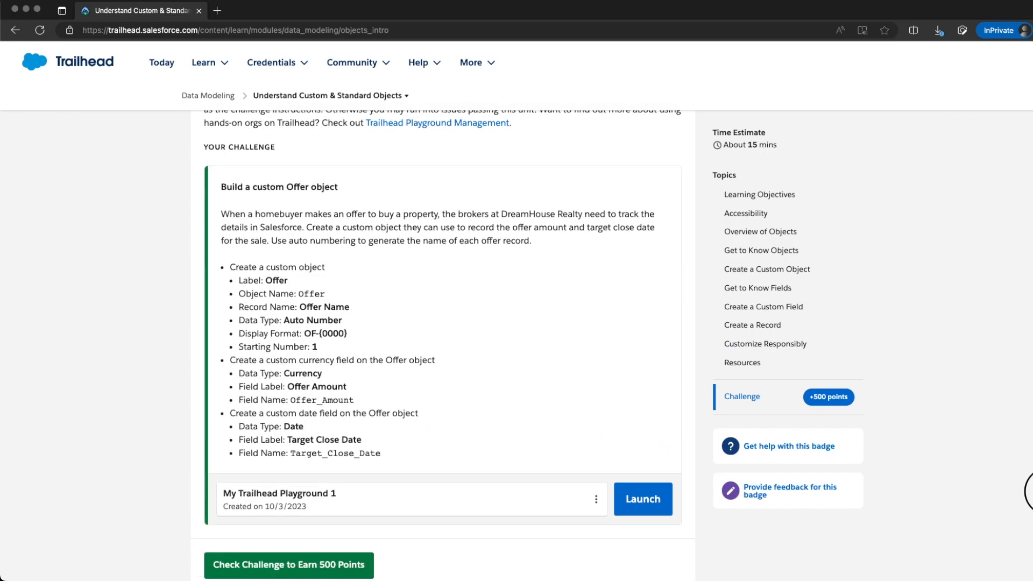
click(638, 495)
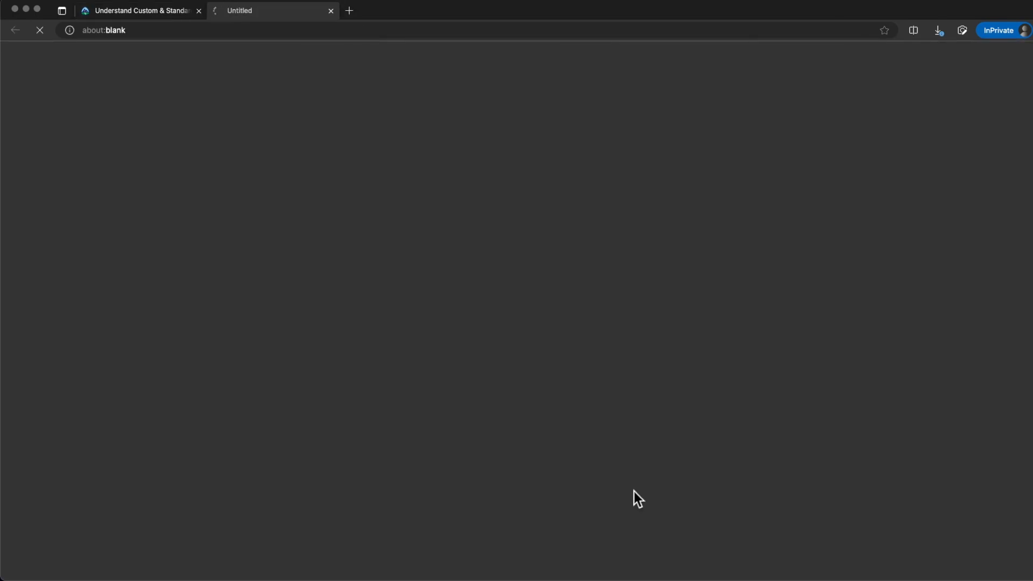
- Return to the unit's Create a Custom Object instructions and show the Salesforce playground home beside them in split screen
click(137, 15)
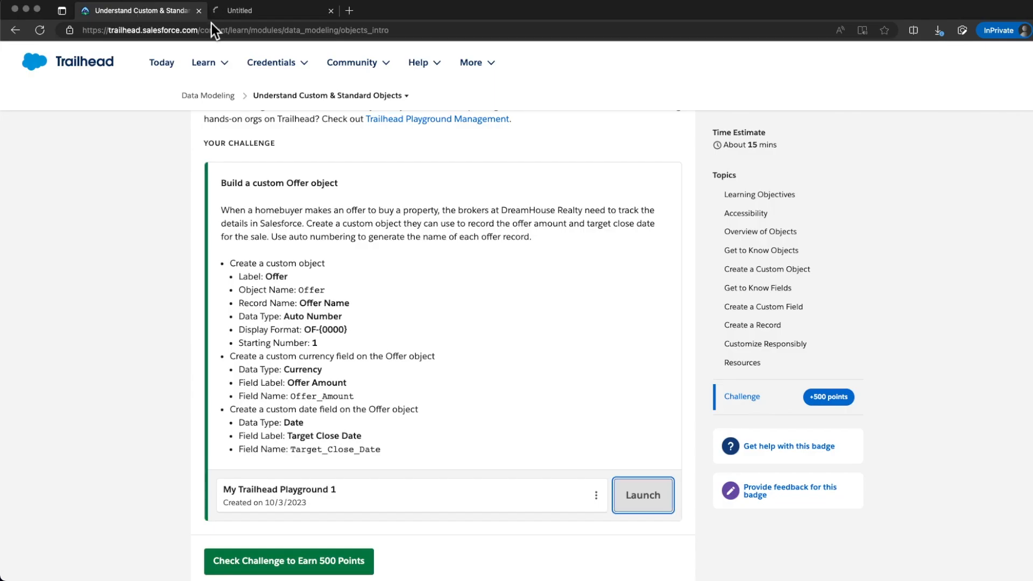
scroll(1020, 311, up, 15)
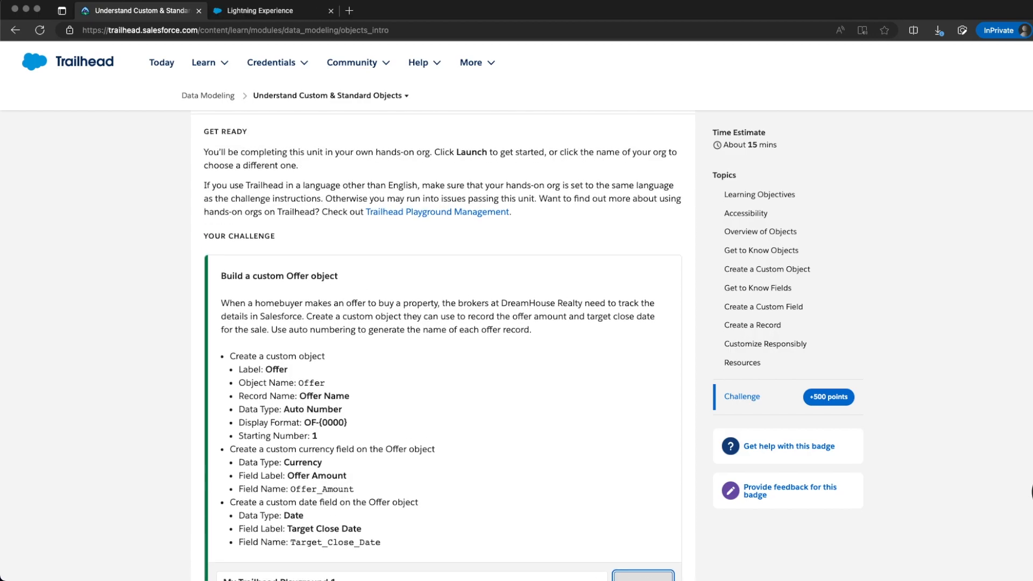
scroll(1026, 310, up, 10)
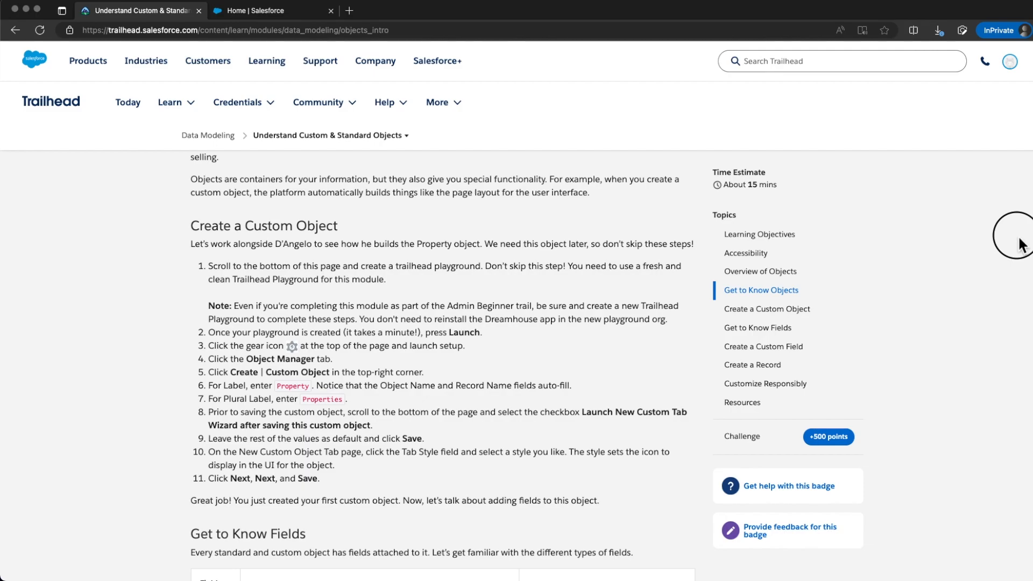
click(910, 33)
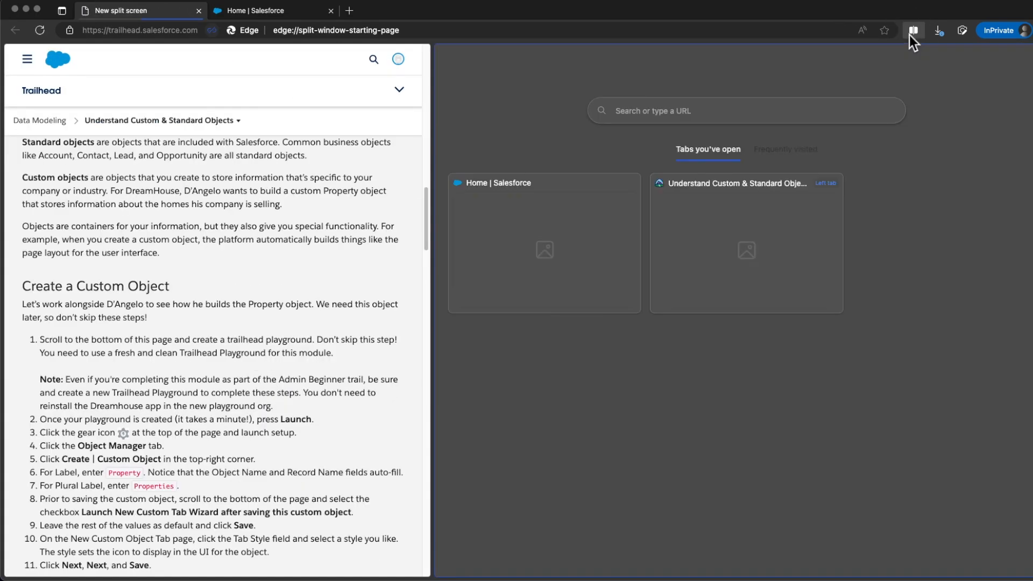
click(603, 237)
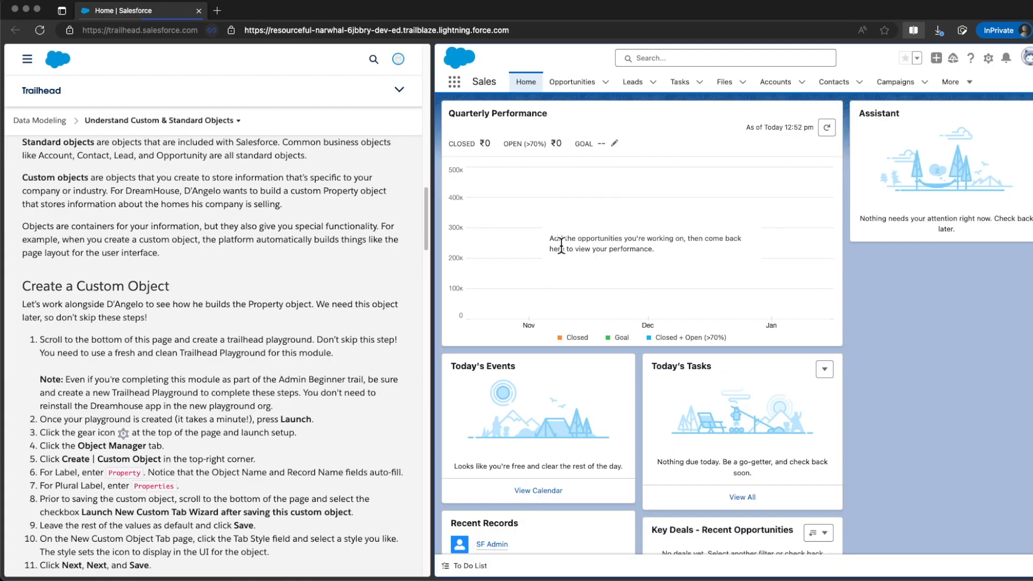
- Start a new custom object from Object Manager in the playground's Setup
scroll(285, 311, down, 2)
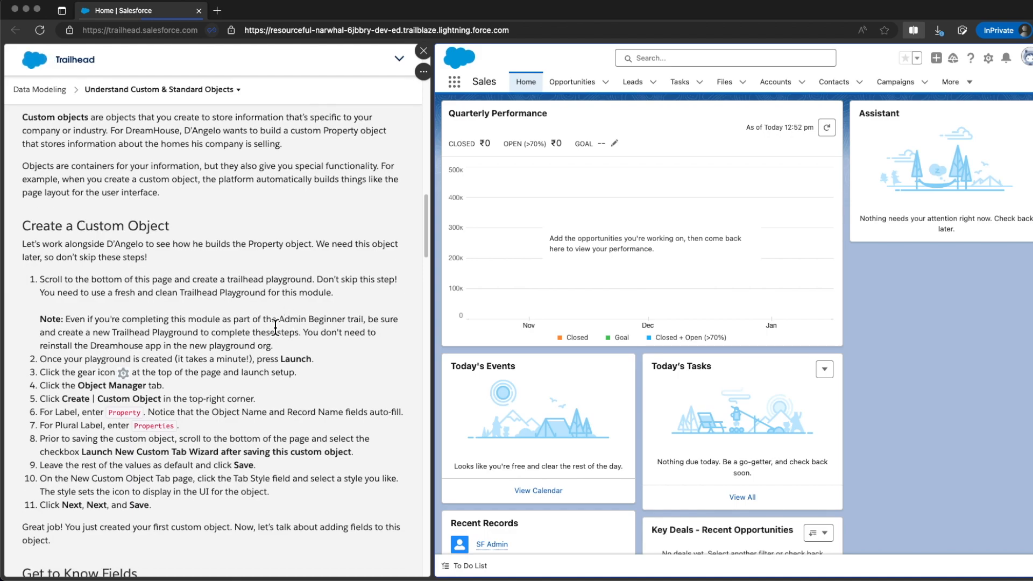
drag(99, 402, 146, 416)
click(146, 416)
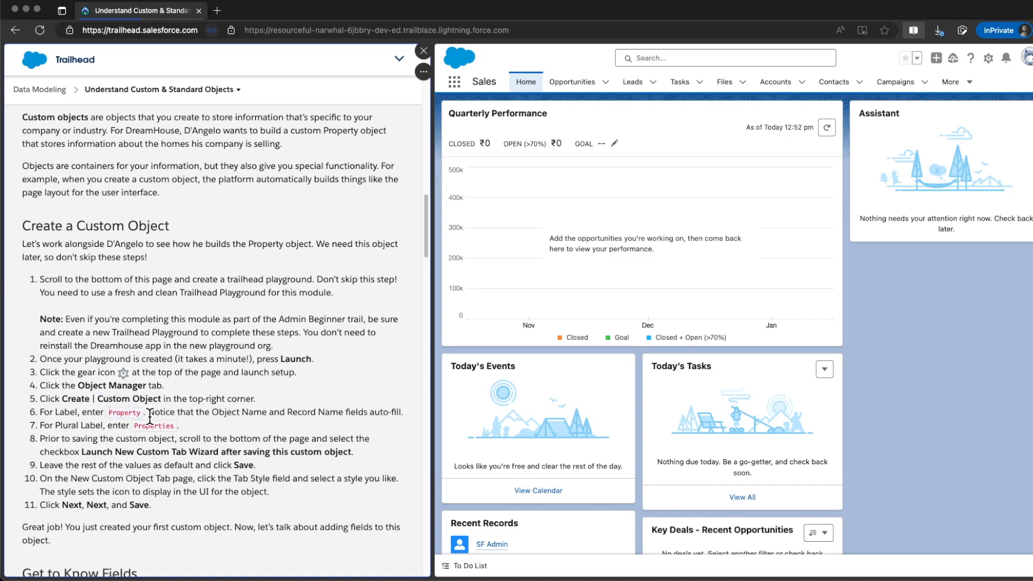
click(988, 58)
click(980, 73)
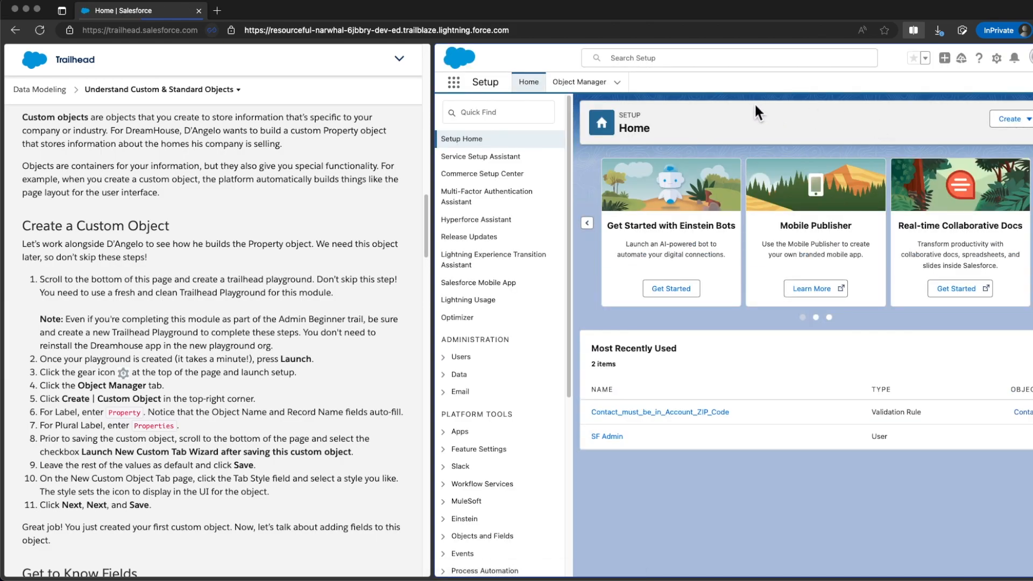
click(584, 90)
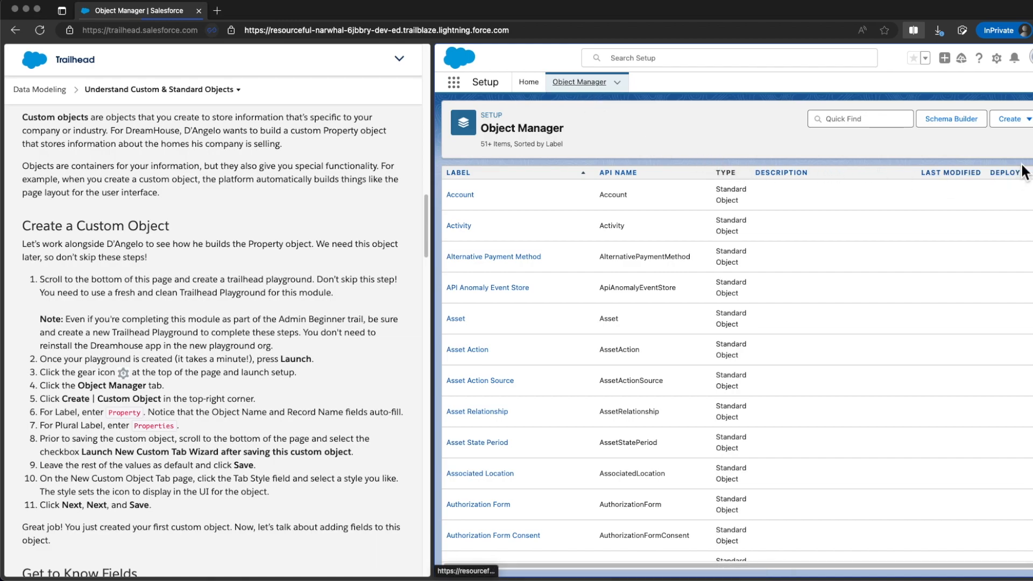
click(1027, 129)
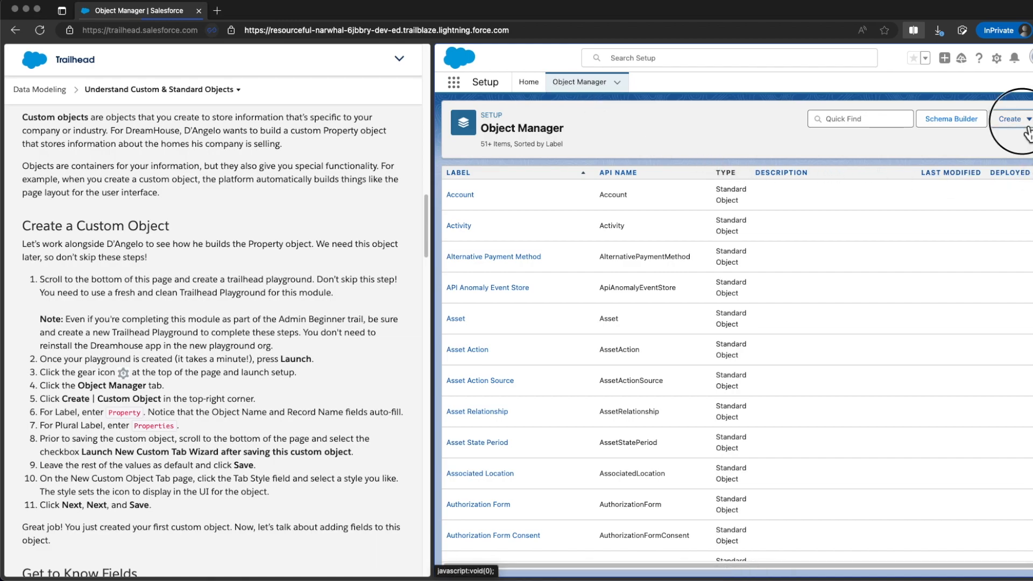
click(1000, 148)
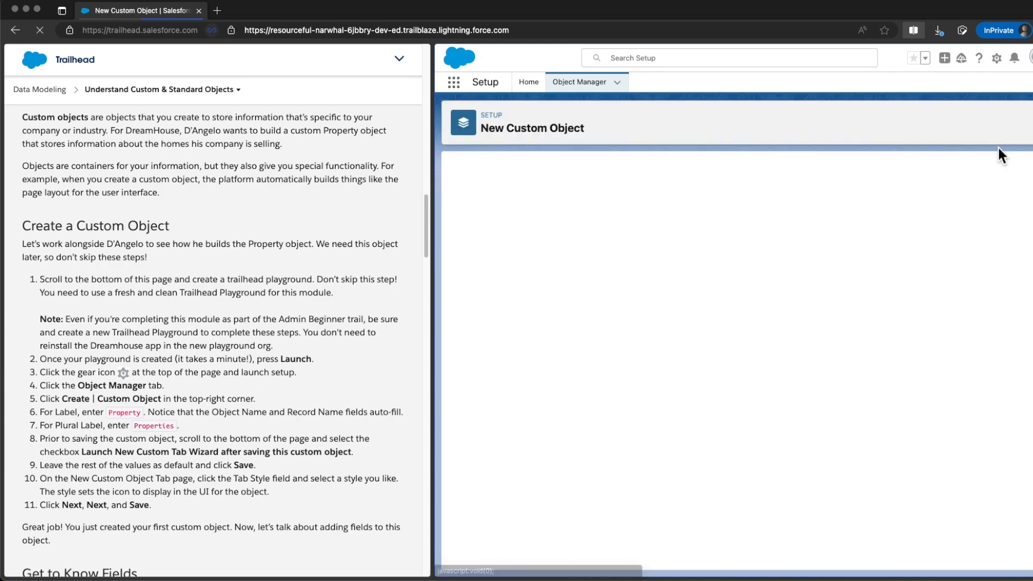
- Copy the names from the instructions into the new object: label Property and plural label Properties
drag(108, 411, 142, 416)
key(super+c)
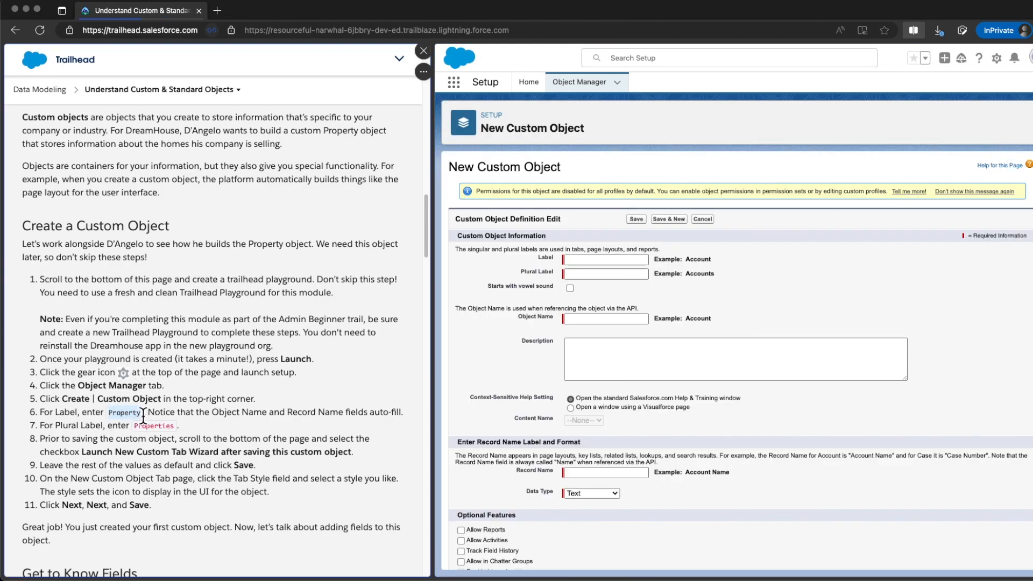
click(592, 261)
key(super+v)
drag(135, 427, 177, 430)
key(super+c)
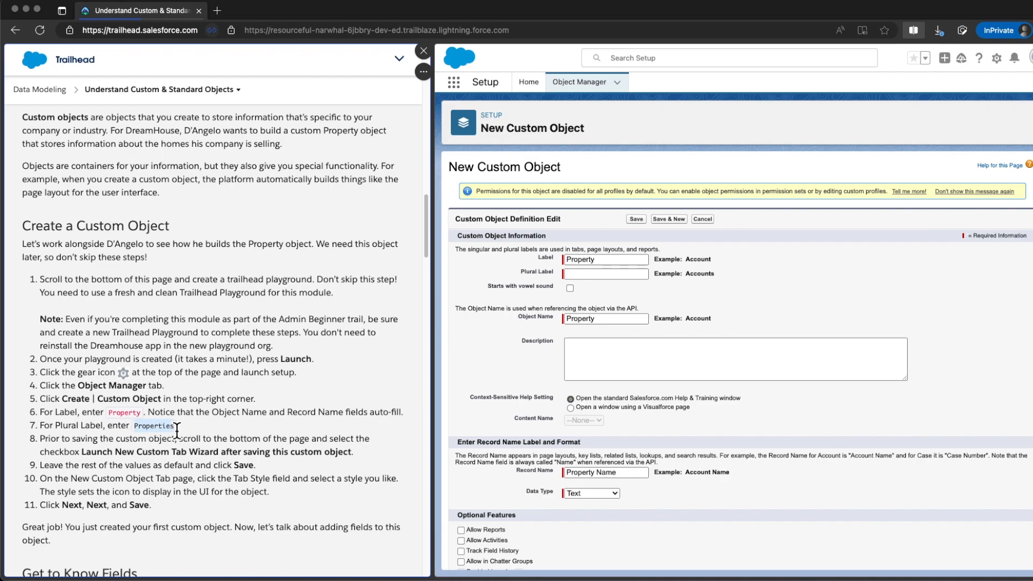
click(589, 275)
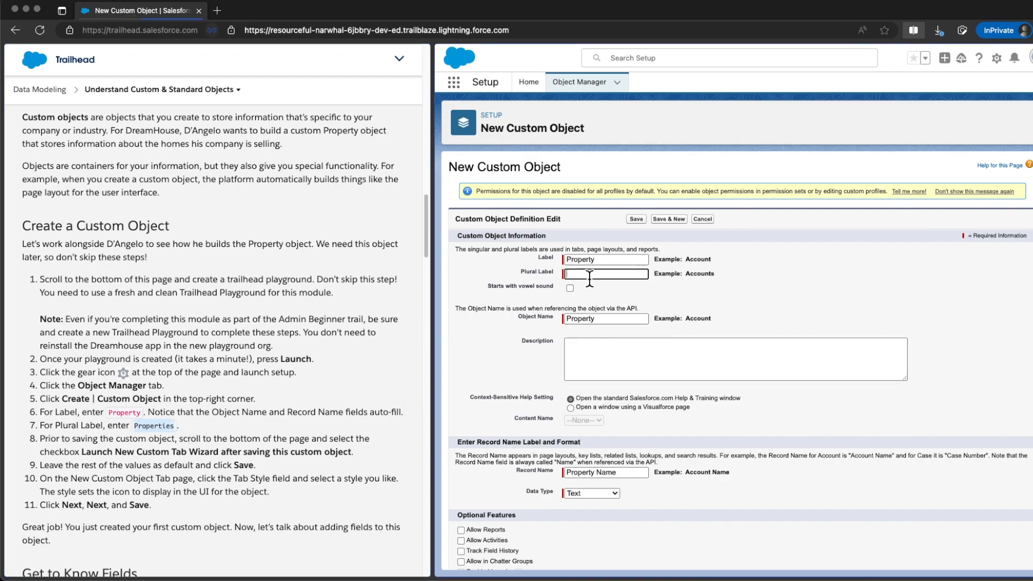
key(super+v)
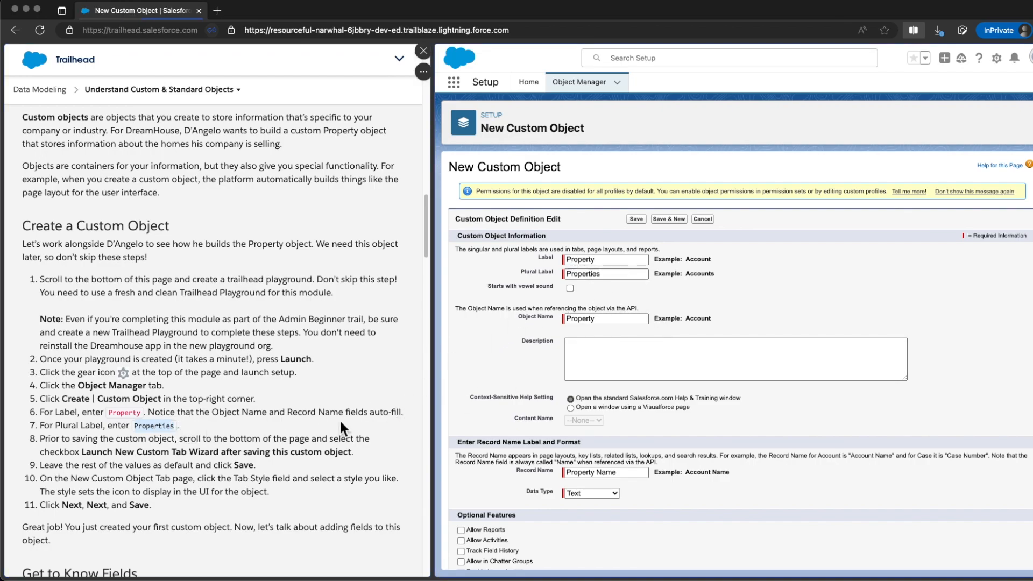
- Enable launching the New Custom Tab Wizard after saving, and save the Property object with its other defaults
click(223, 443)
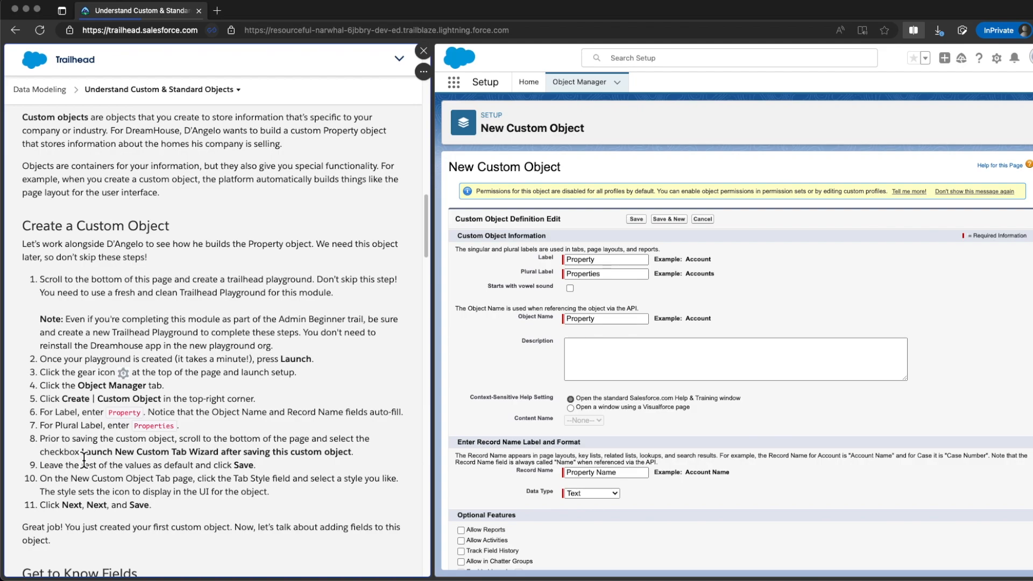
drag(41, 439, 175, 440)
click(176, 441)
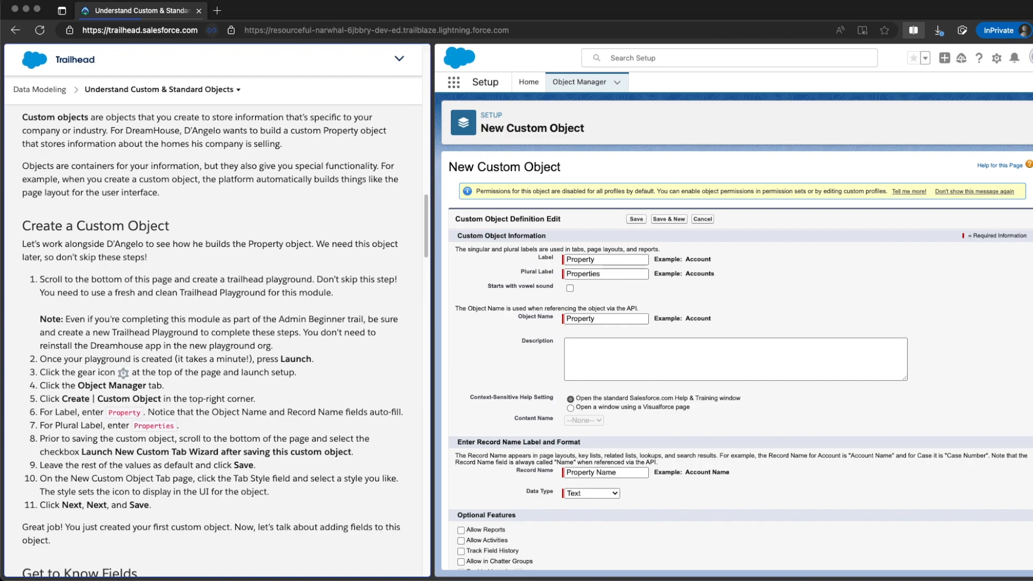
drag(1032, 334, 1032, 499)
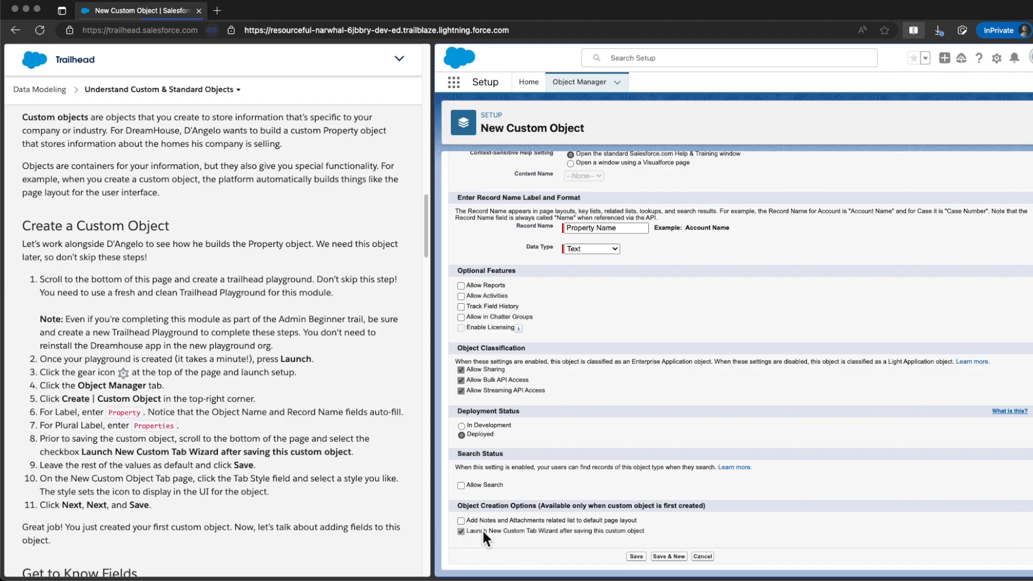
click(637, 557)
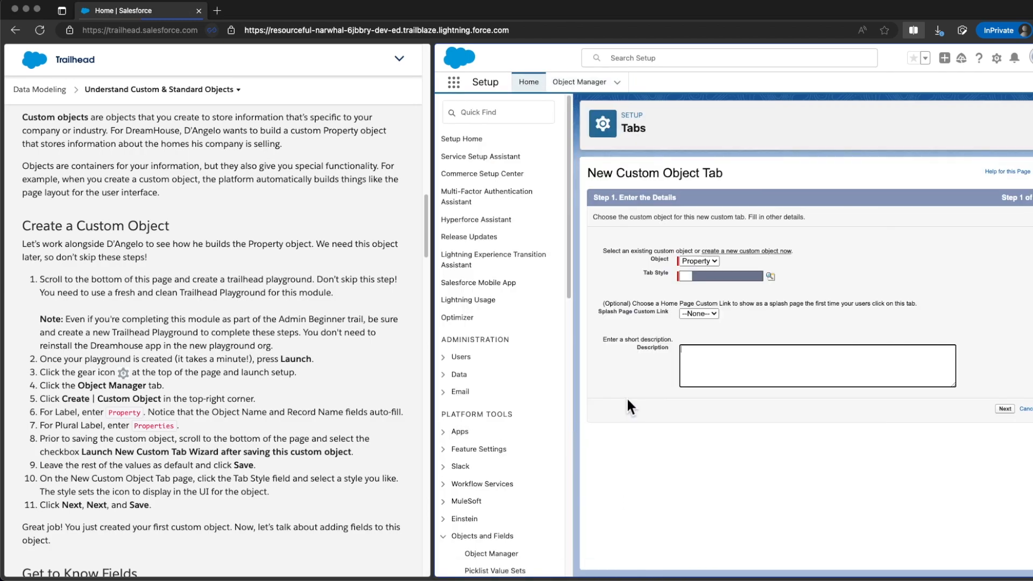
- Pick the Building tab style for the Property object's tab and proceed to the profile settings
click(696, 278)
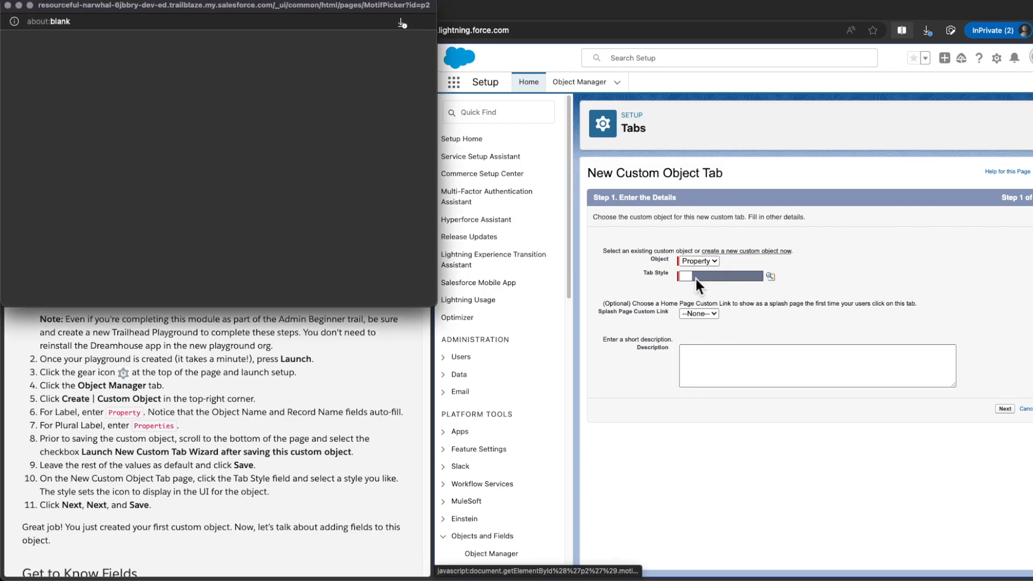
drag(272, 12, 650, 137)
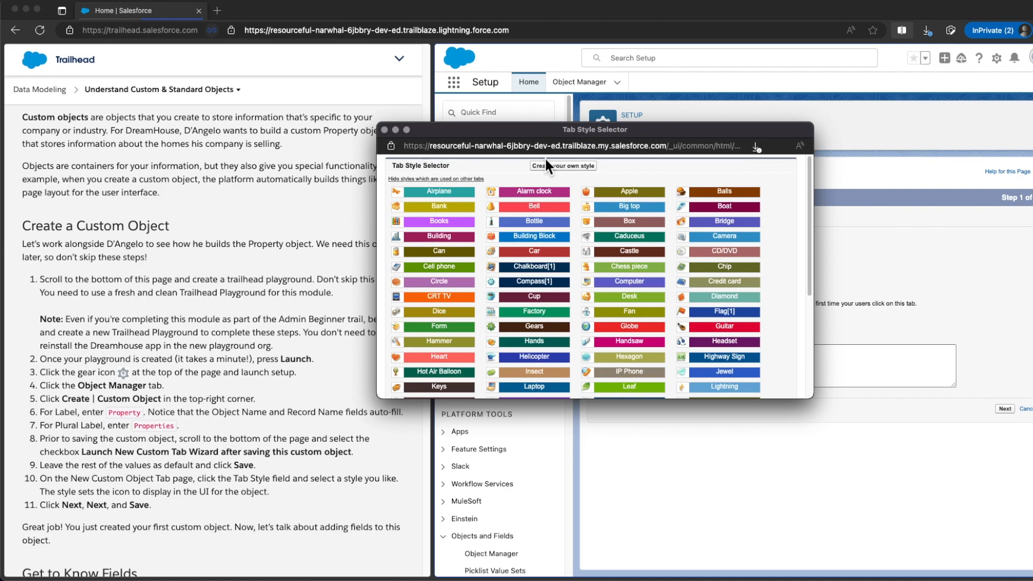
click(466, 239)
click(1005, 408)
- Keep the default profile visibility and custom app selections for the new tab, and save it
scroll(971, 347, down, 6)
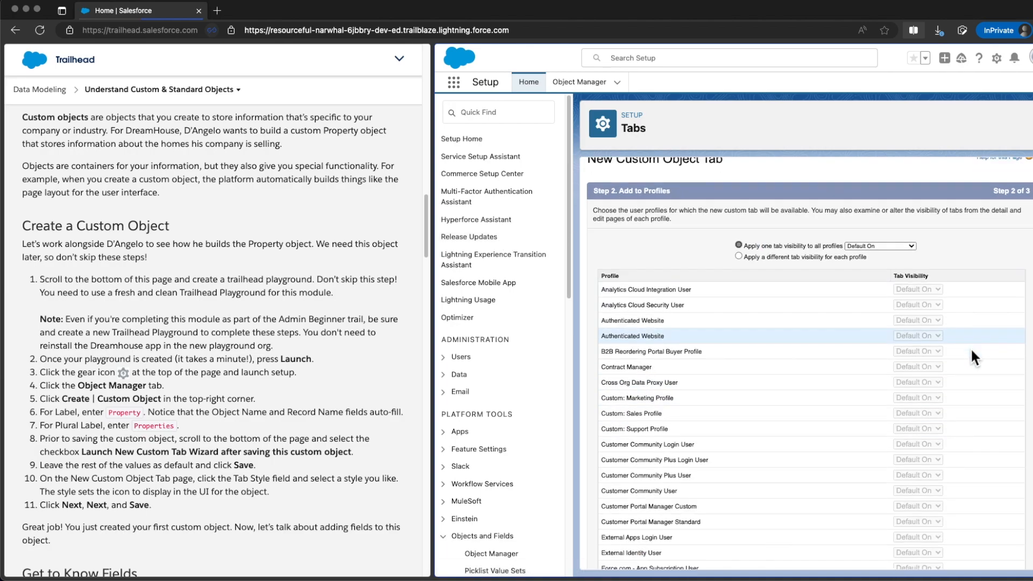
click(997, 556)
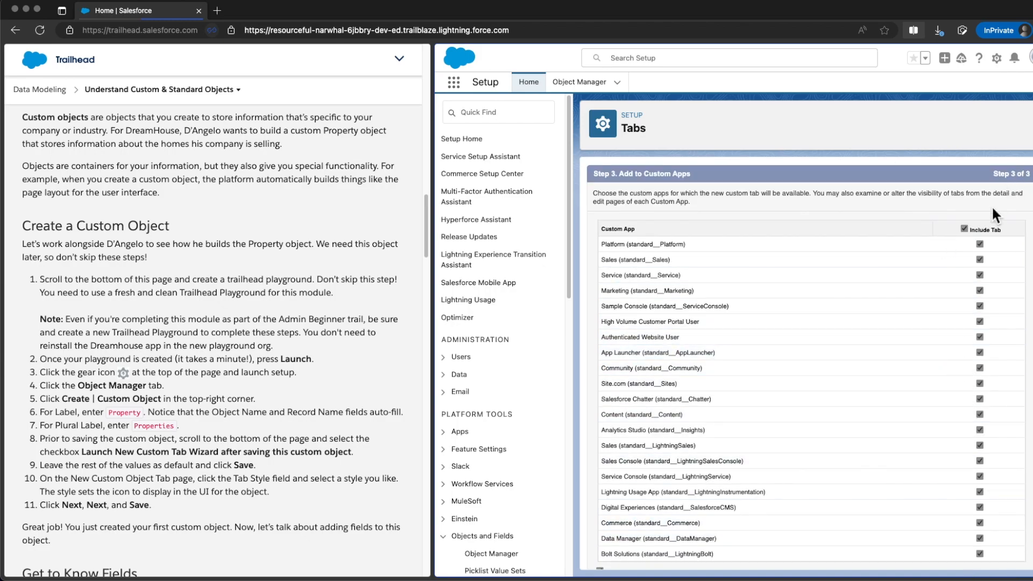
scroll(992, 206, down, 2)
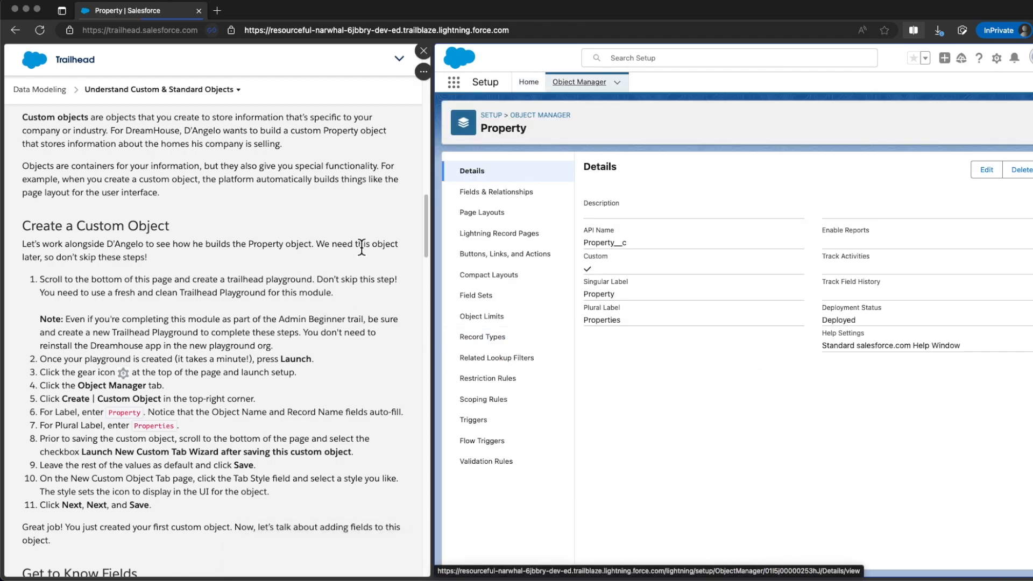
- Bring up the Create a Custom Field instructions, and open the Property object by searching Object Manager for "propert"
click(426, 205)
drag(428, 205, 427, 311)
double_click(535, 134)
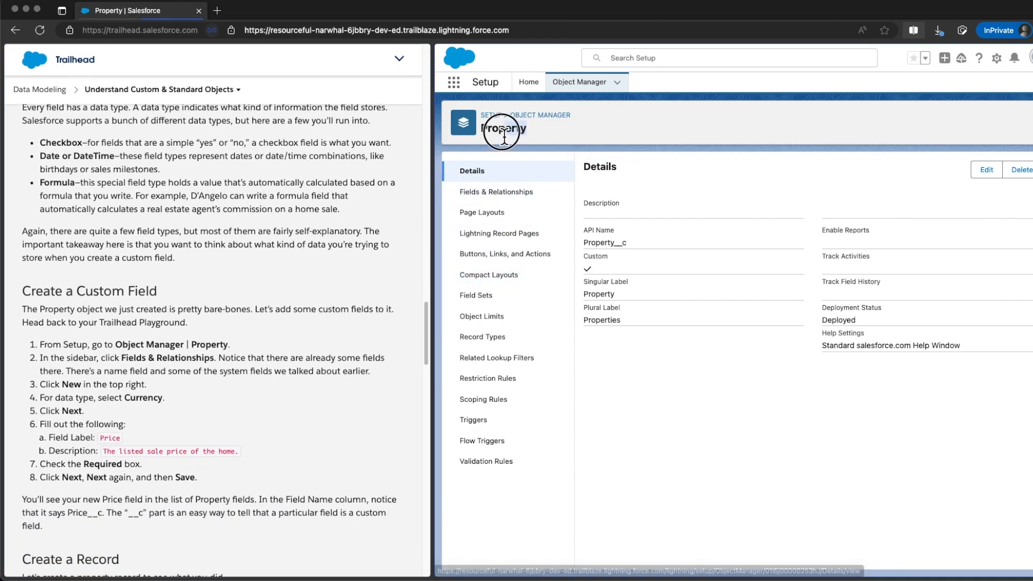
click(532, 137)
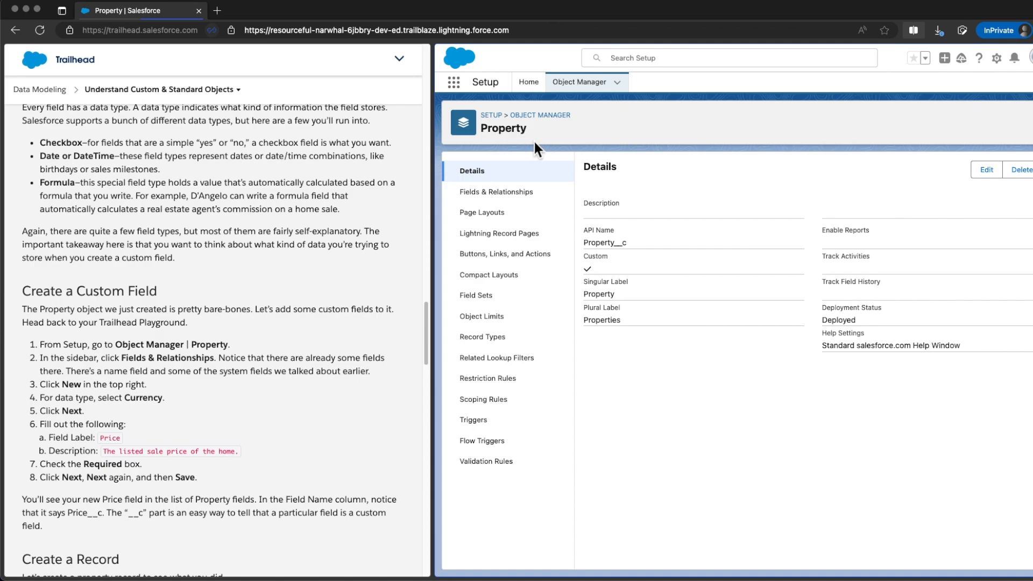
click(592, 87)
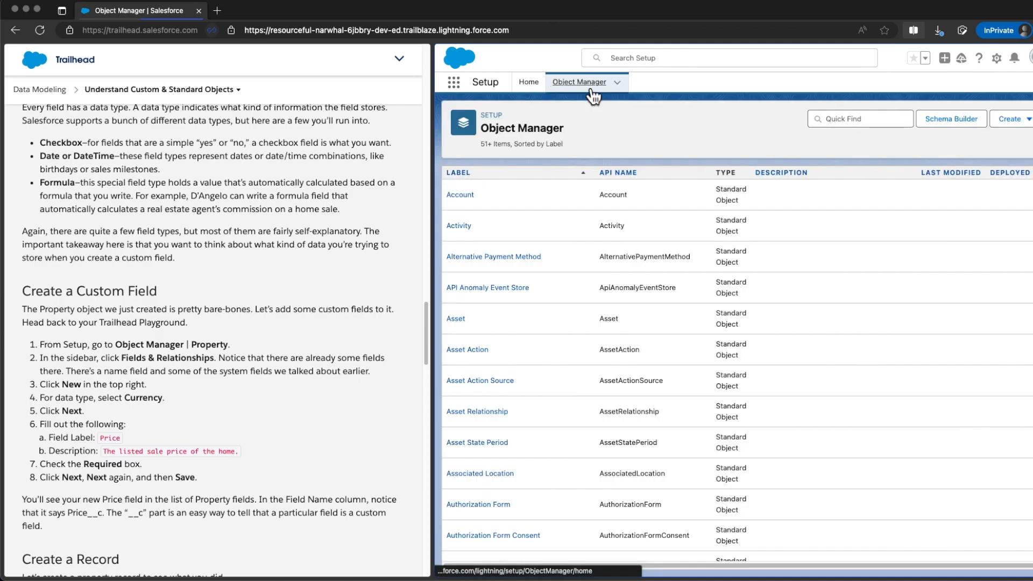
click(844, 119)
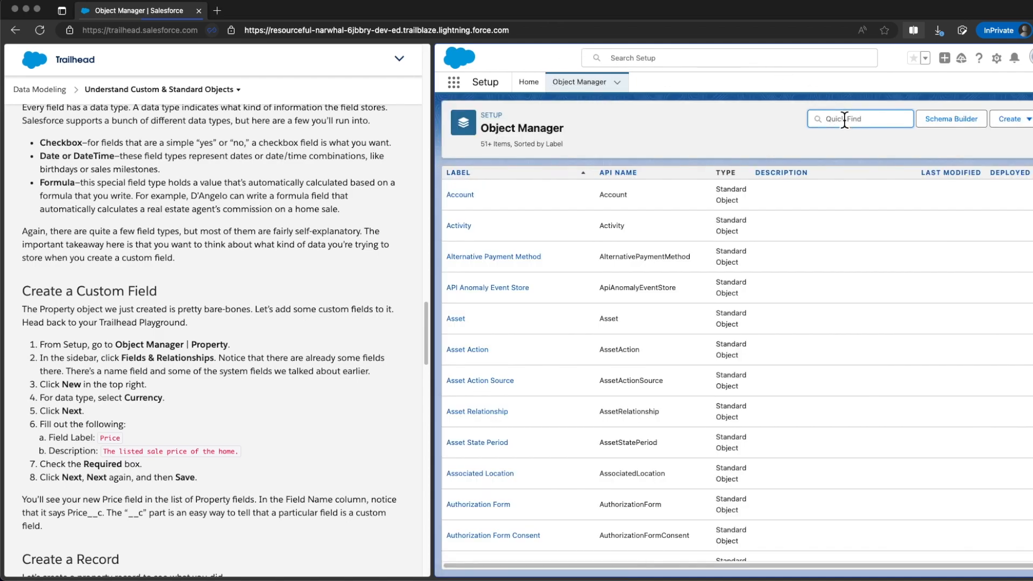
text(propert)
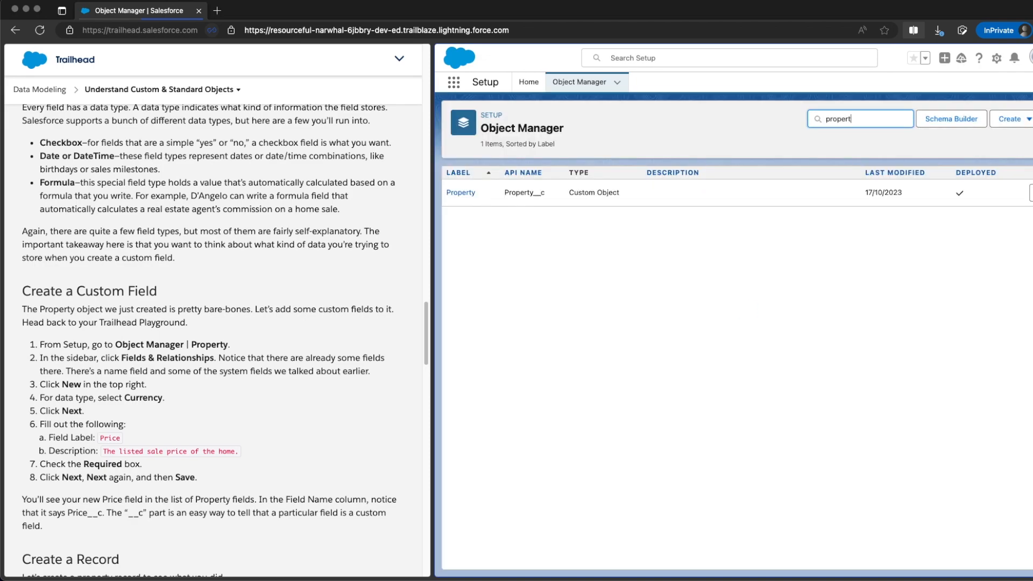
click(472, 194)
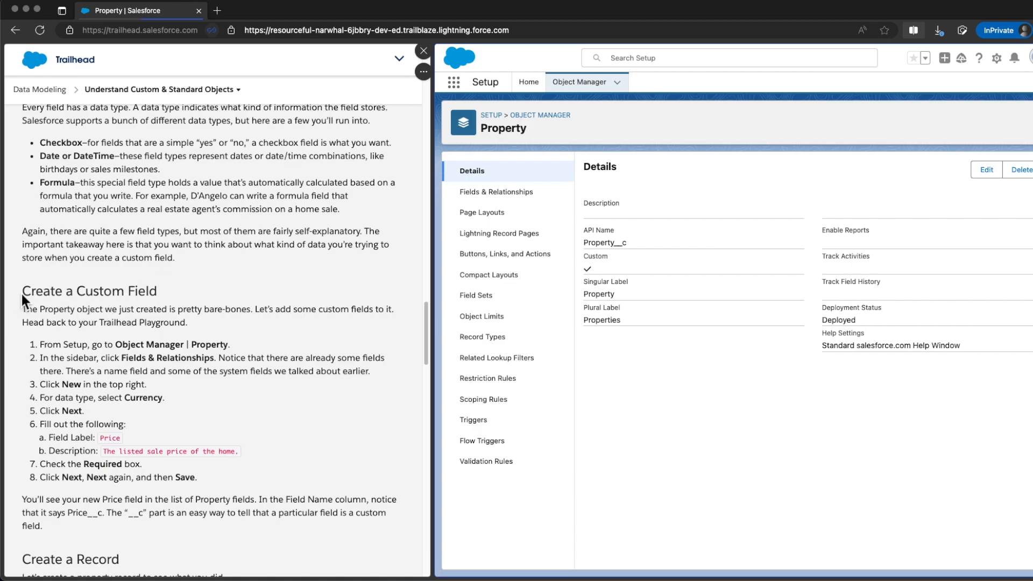
- Open the Fields & Relationships list of the Property object
drag(21, 291, 167, 285)
click(188, 286)
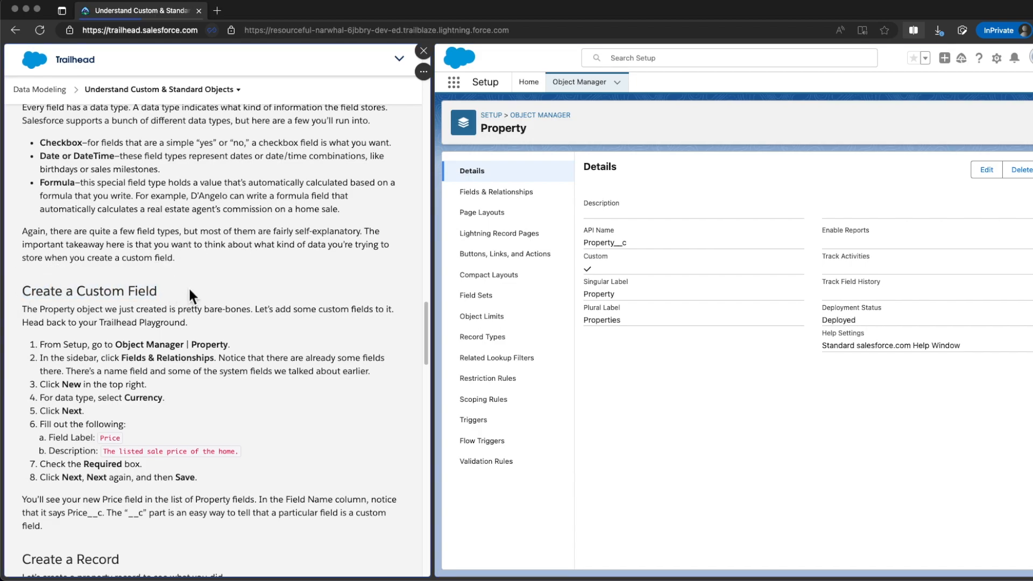
click(540, 202)
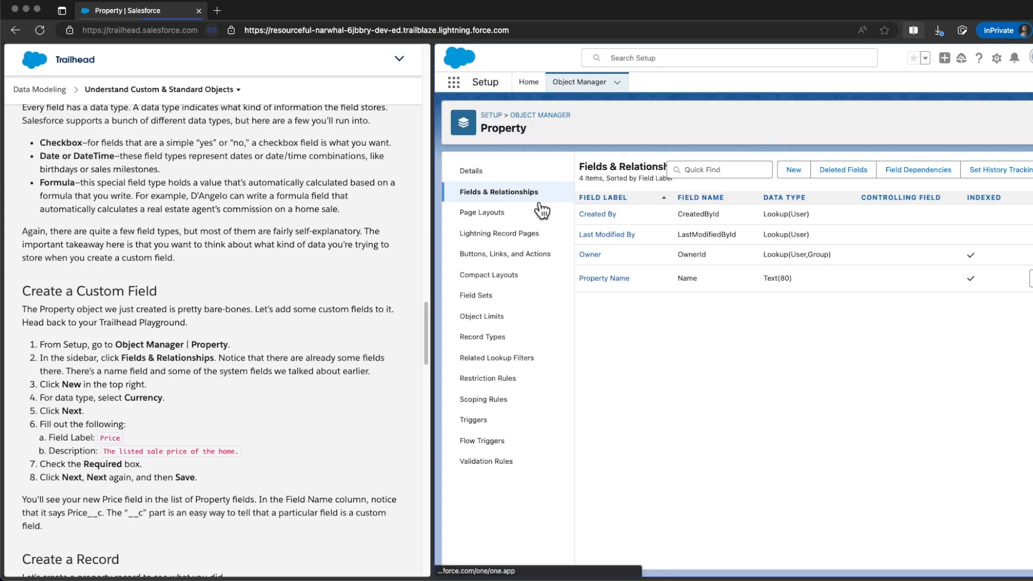
- Start a new custom field on the Property object with the Currency data type and proceed to its details
click(794, 169)
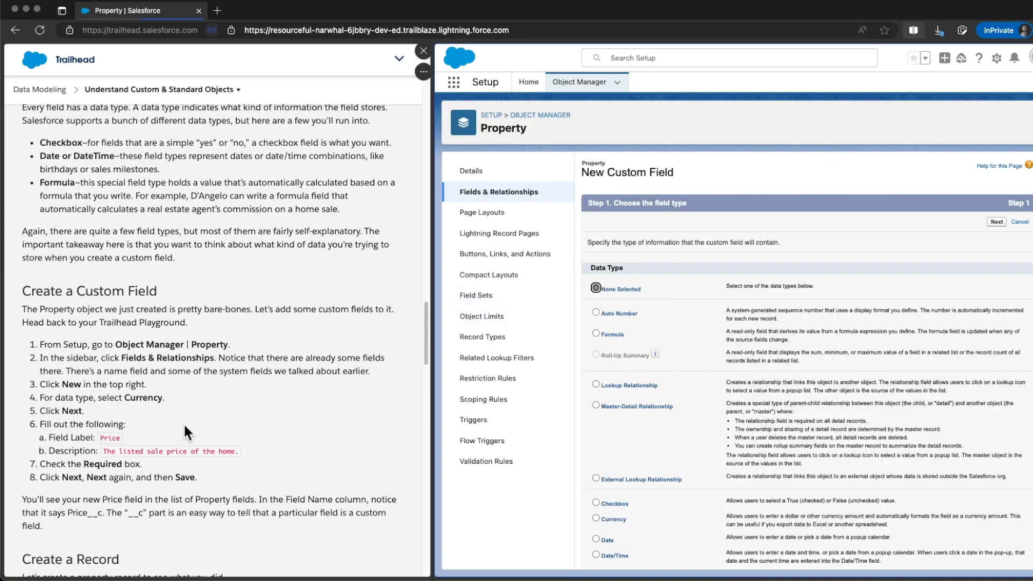
scroll(423, 341, down, 3)
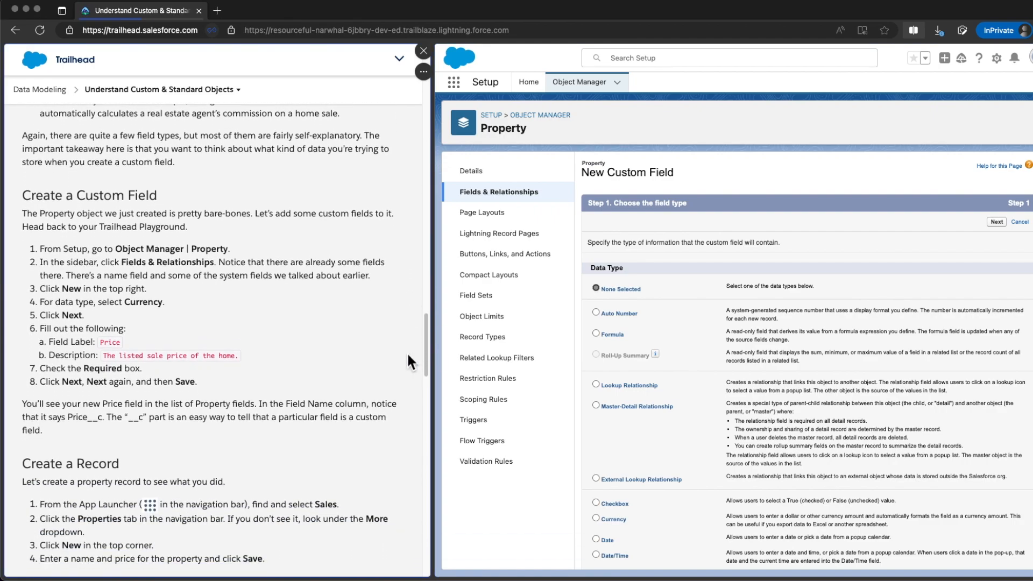
drag(126, 303, 160, 305)
click(597, 519)
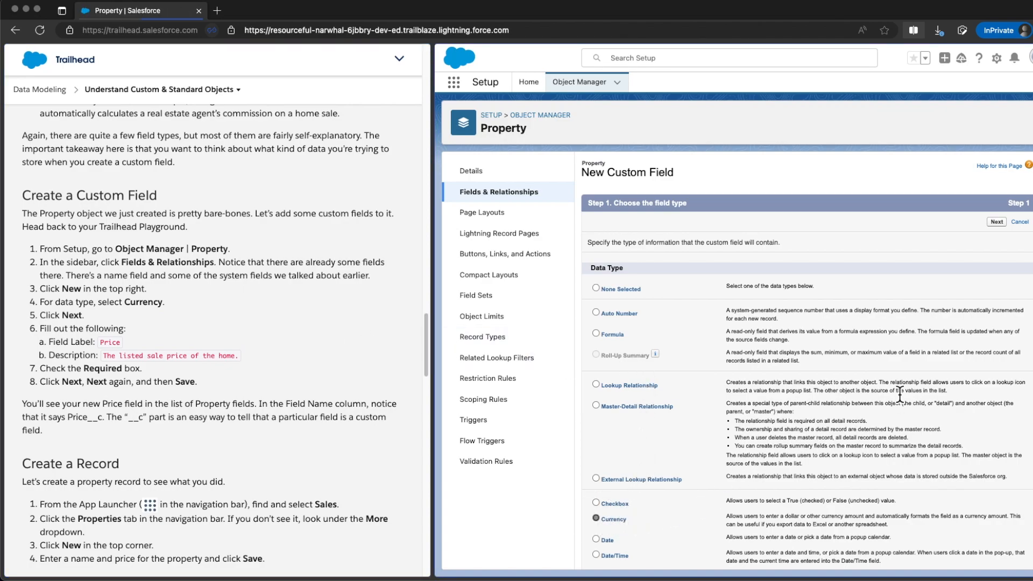
click(999, 223)
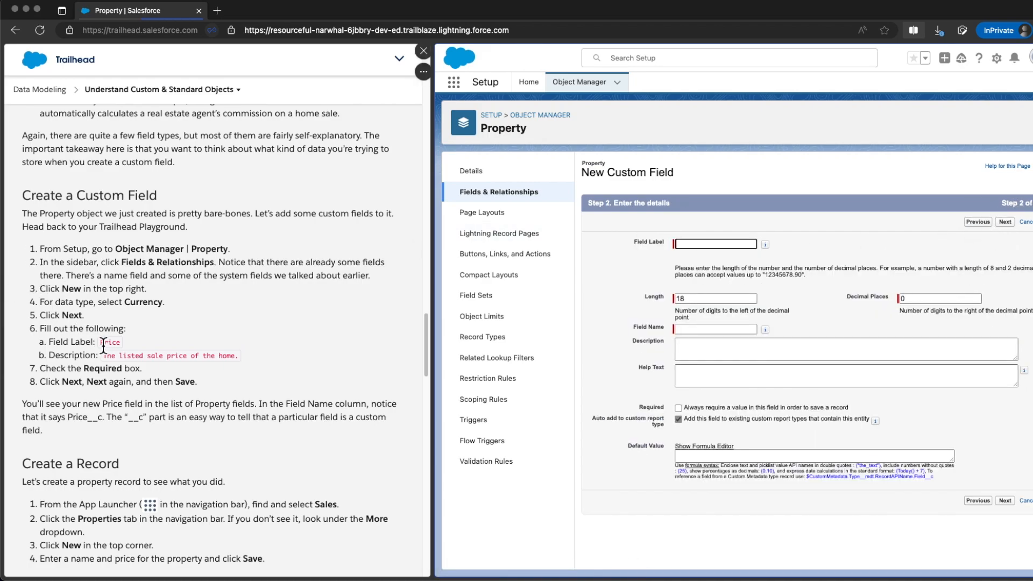
- Set the new field's label to Price and its description to "The listed sale price of the home."
drag(102, 345, 123, 345)
key(super+c)
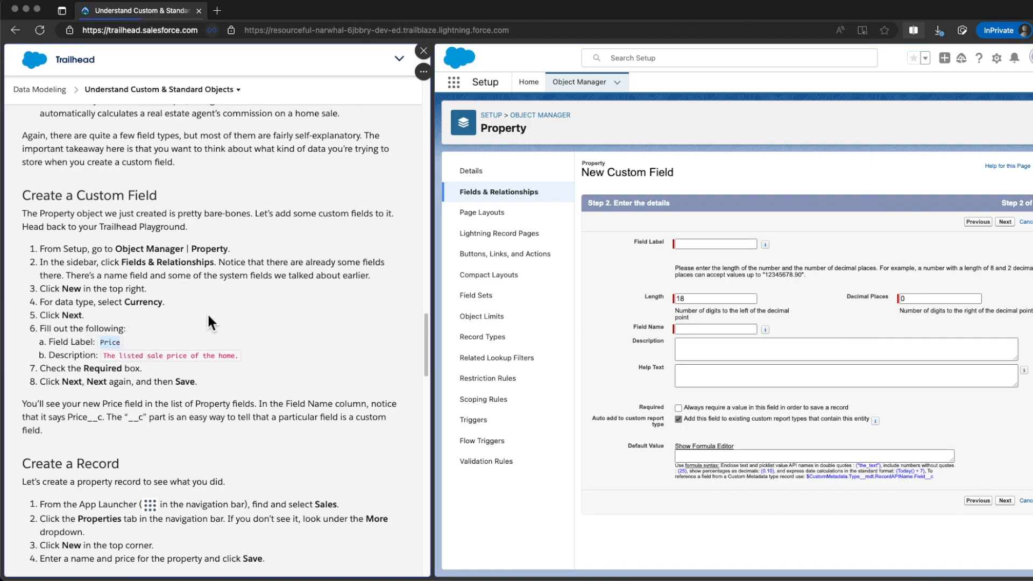
click(712, 245)
key(super+v)
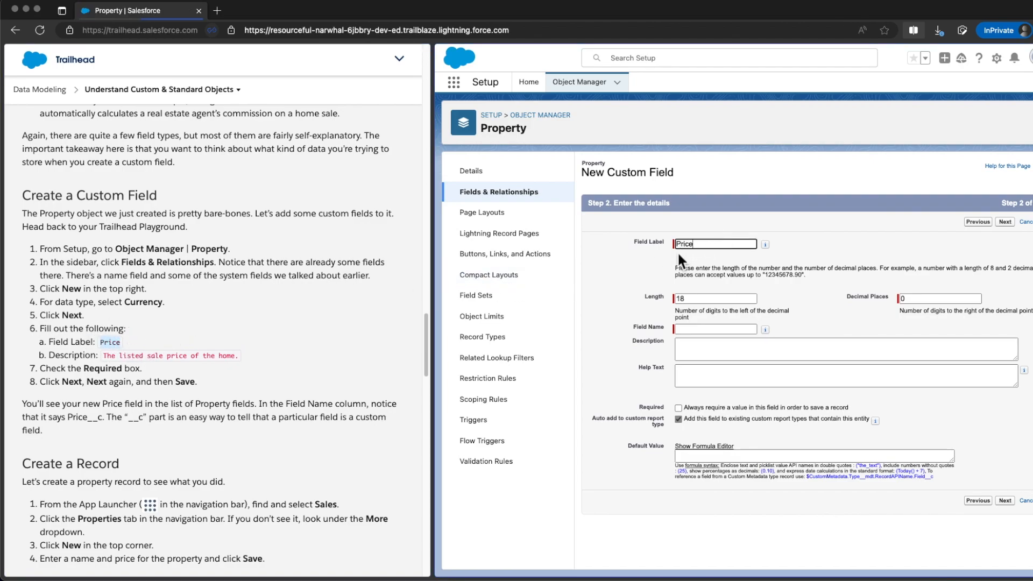
click(234, 363)
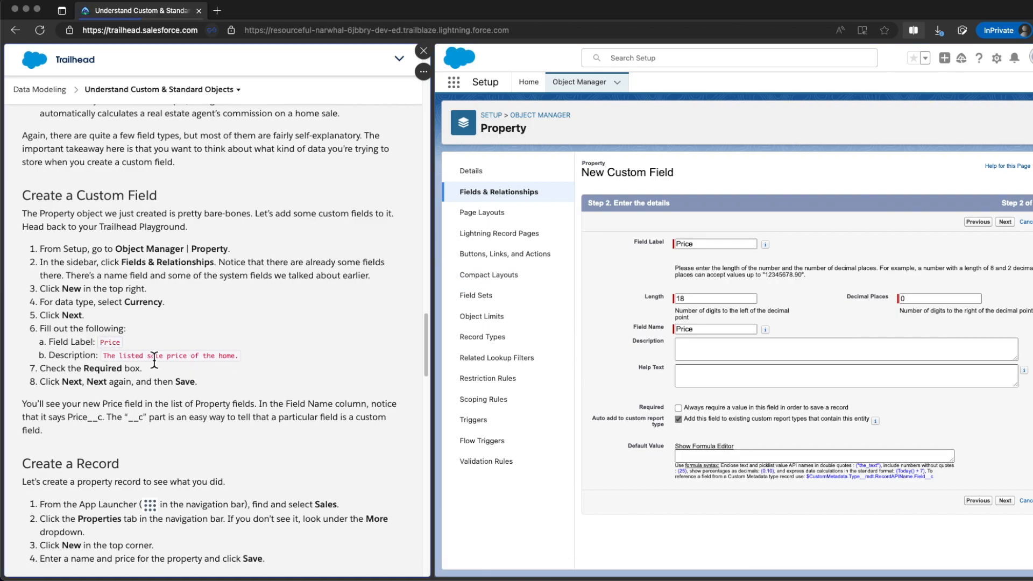
drag(102, 356, 267, 368)
key(super+c)
click(756, 358)
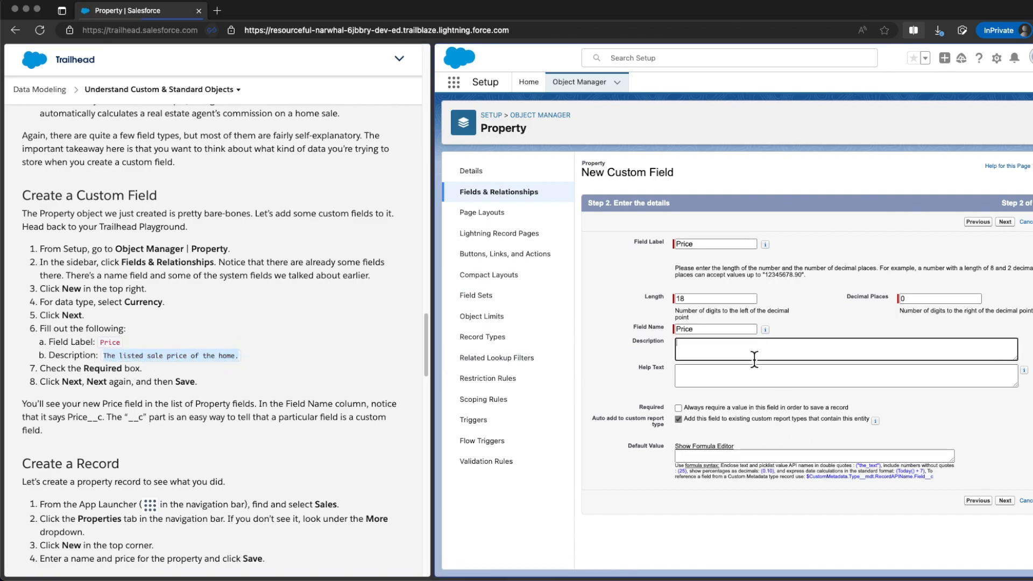
key(super+v)
click(598, 366)
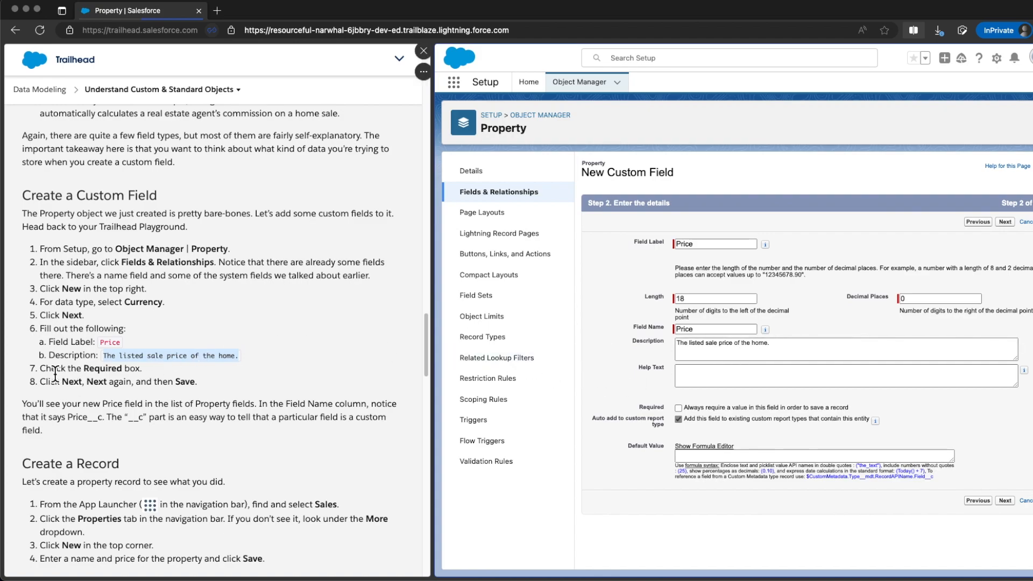
- Make the Price field required, keep the default field-level security and page layout, and save it
drag(41, 370, 142, 370)
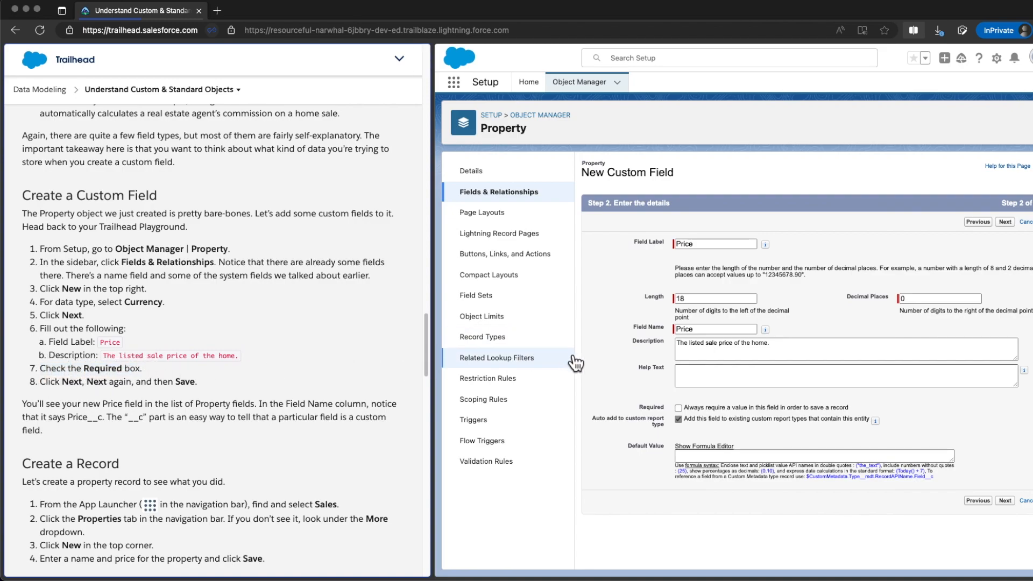
click(680, 412)
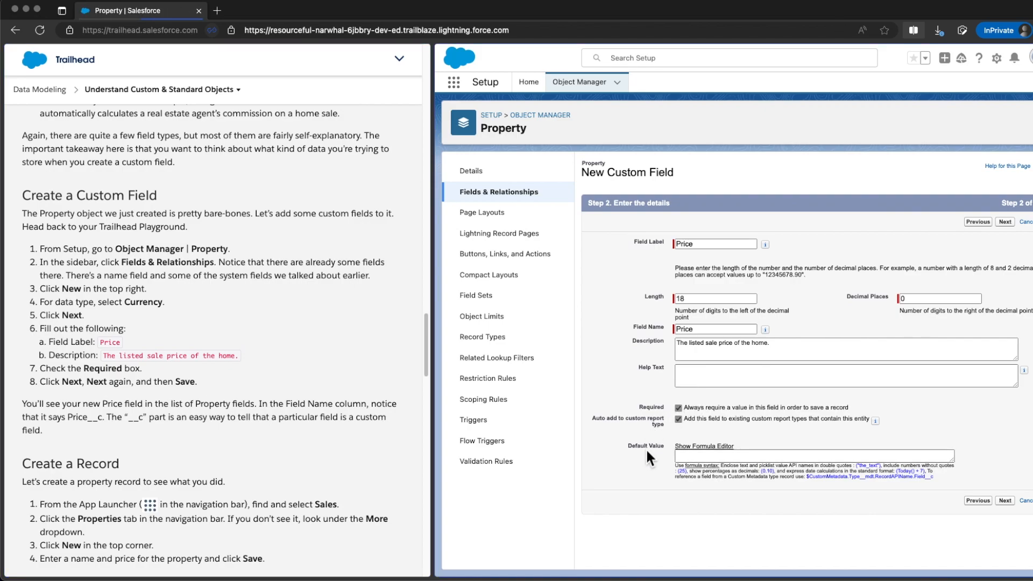
click(1005, 222)
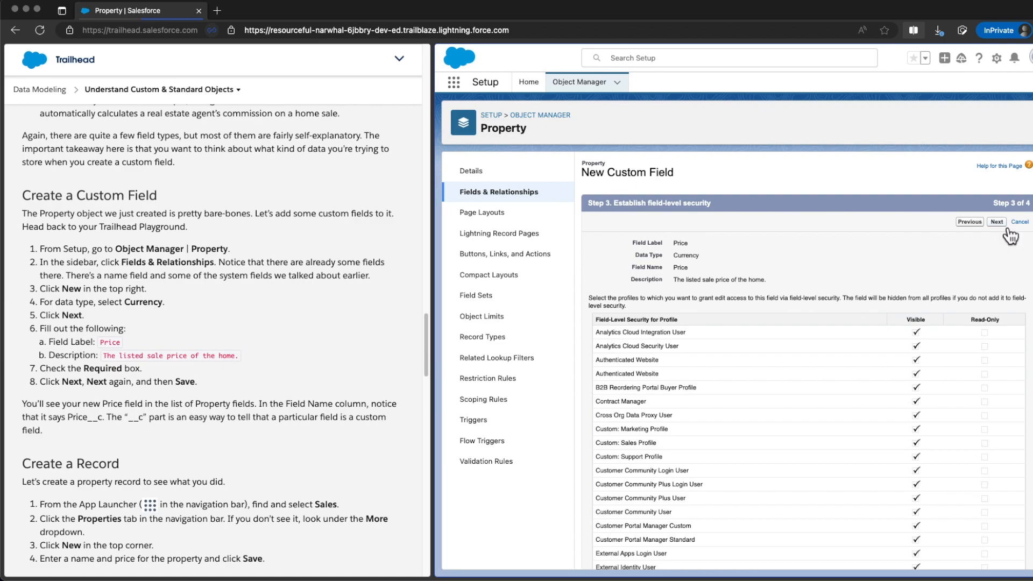
click(1005, 224)
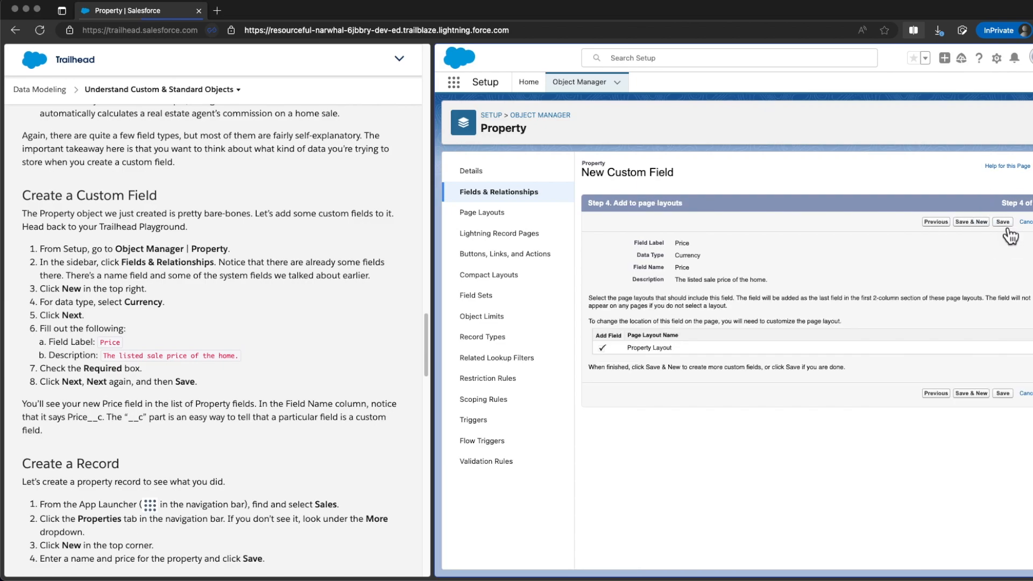
click(1004, 223)
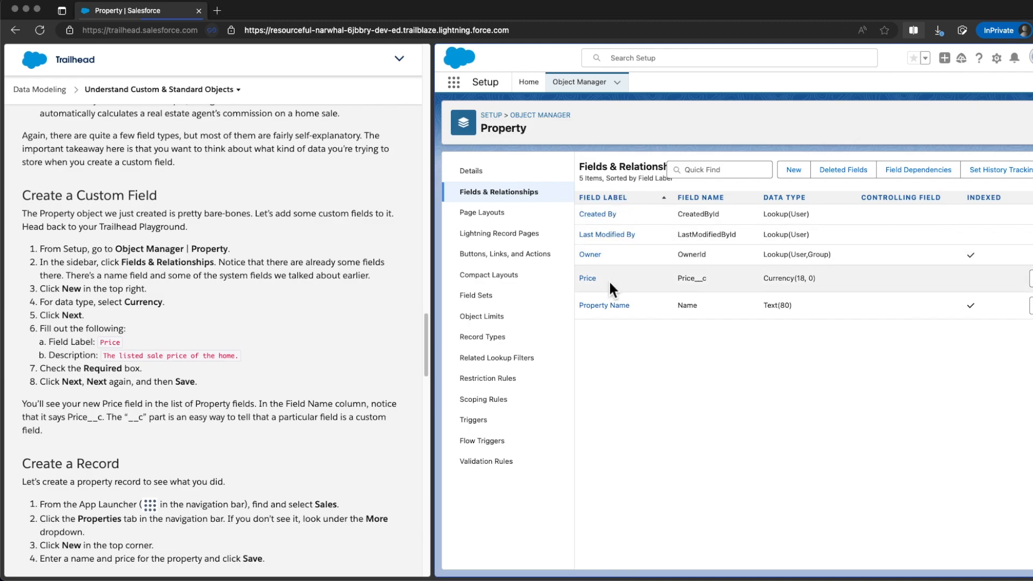
drag(608, 282, 573, 281)
click(619, 286)
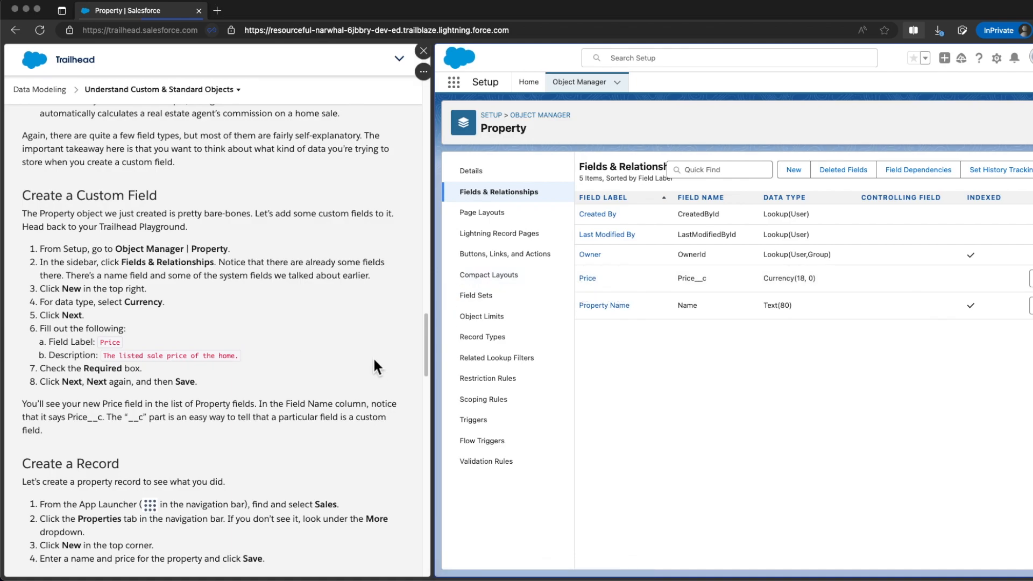
- Bring up the Create a Record instructions, and open the Properties list in the Sales app
drag(429, 337, 428, 376)
drag(38, 209, 340, 212)
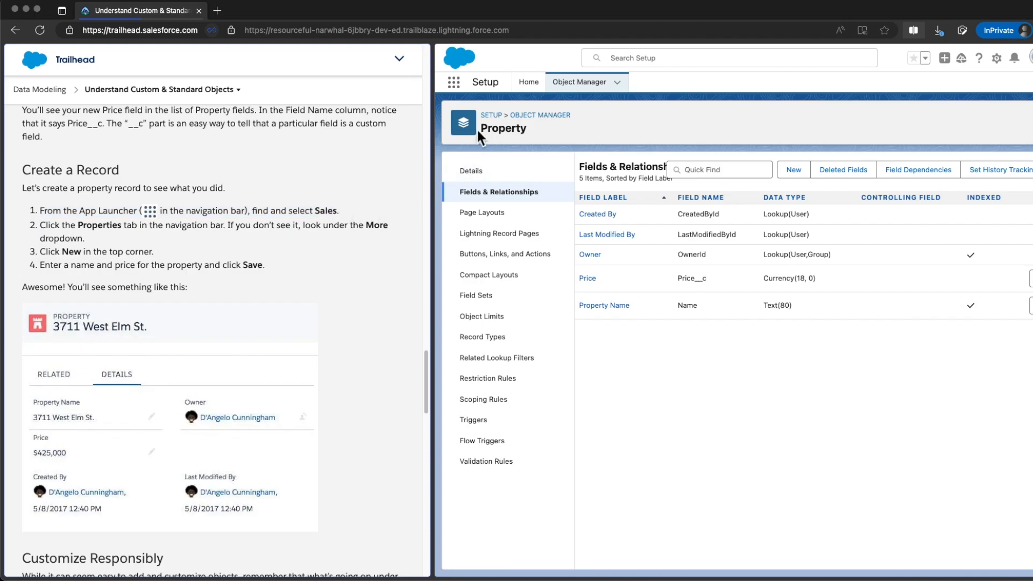
click(453, 81)
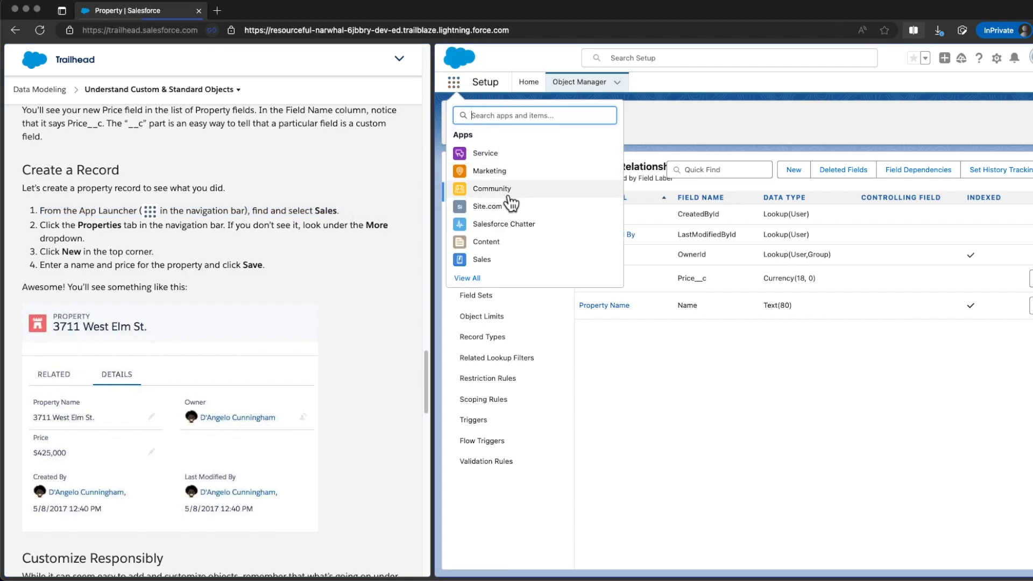
click(499, 261)
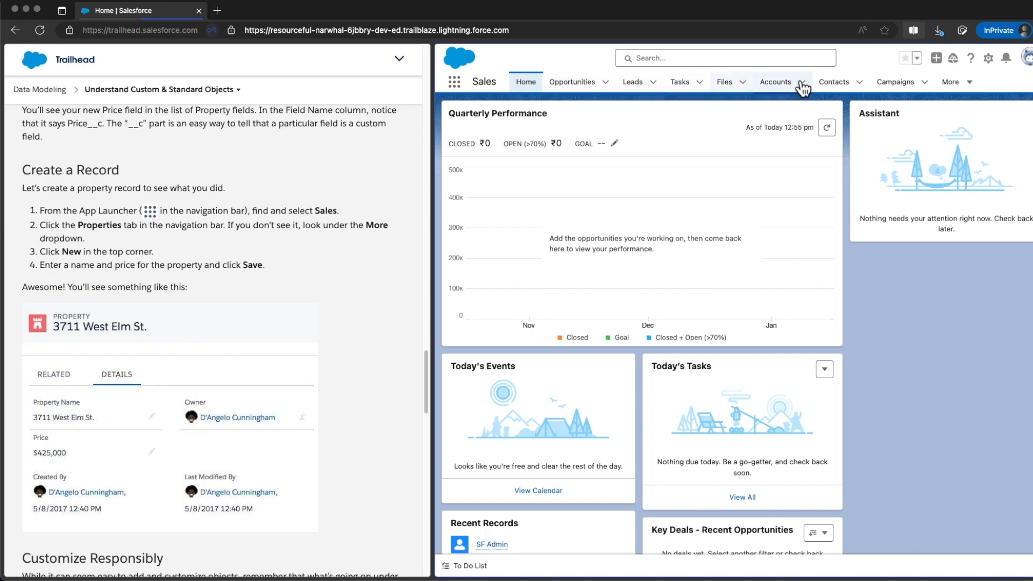
click(968, 92)
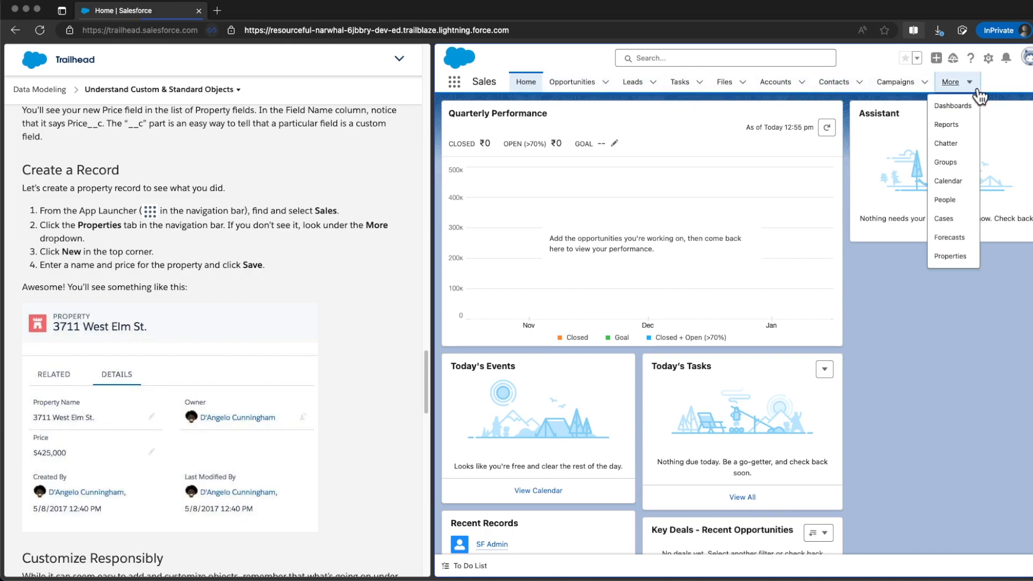
click(951, 256)
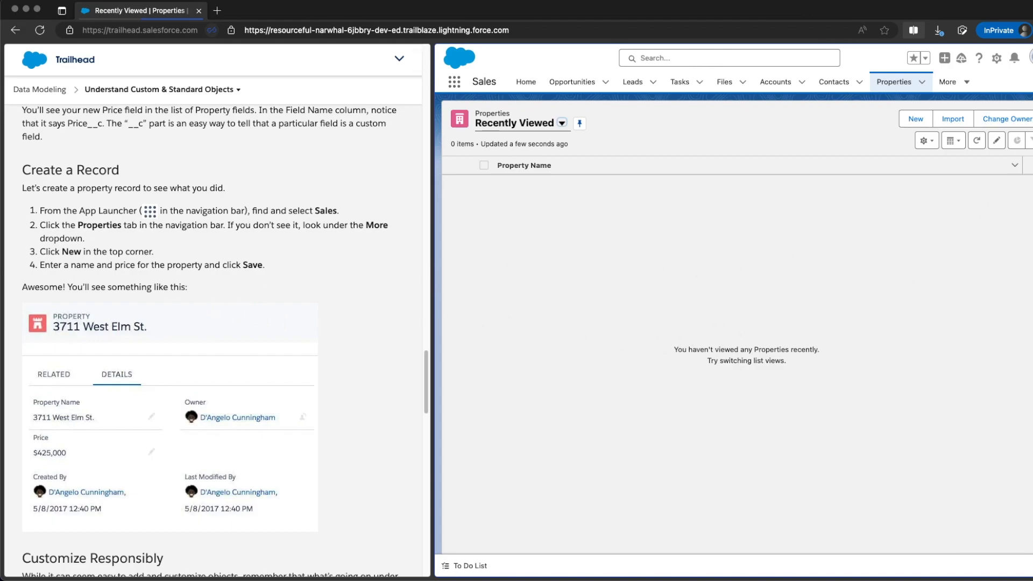
- Create a property record named "Head Ofice" with a price of 100000, and save it
click(910, 125)
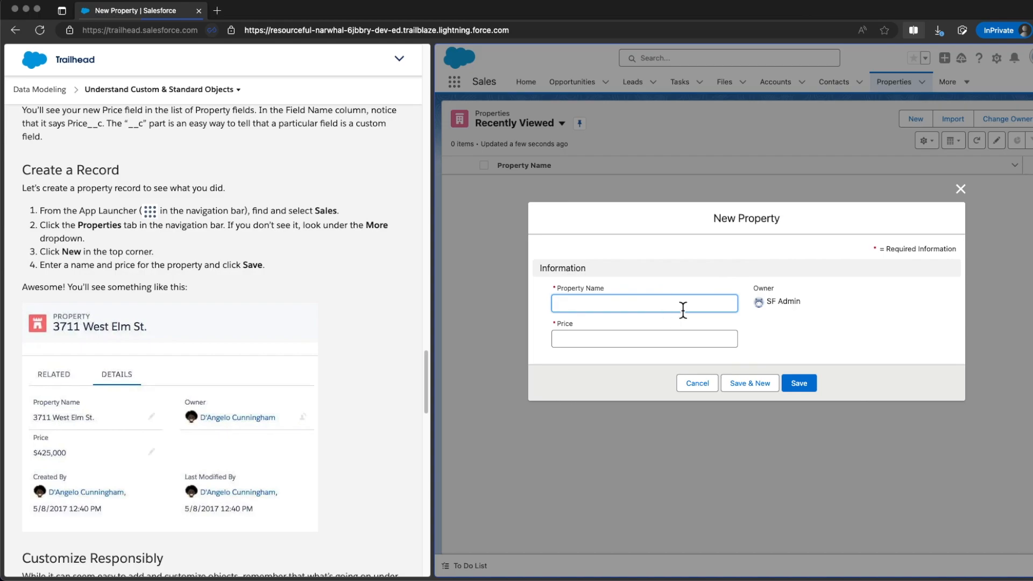
text(Head of)
key(BackSpace)
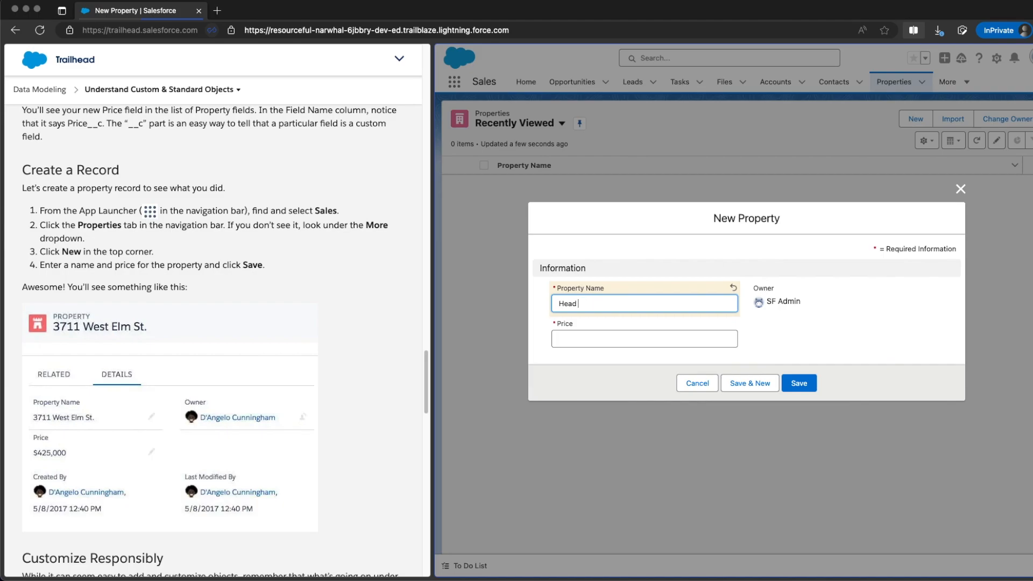
key(Tab)
text(10)
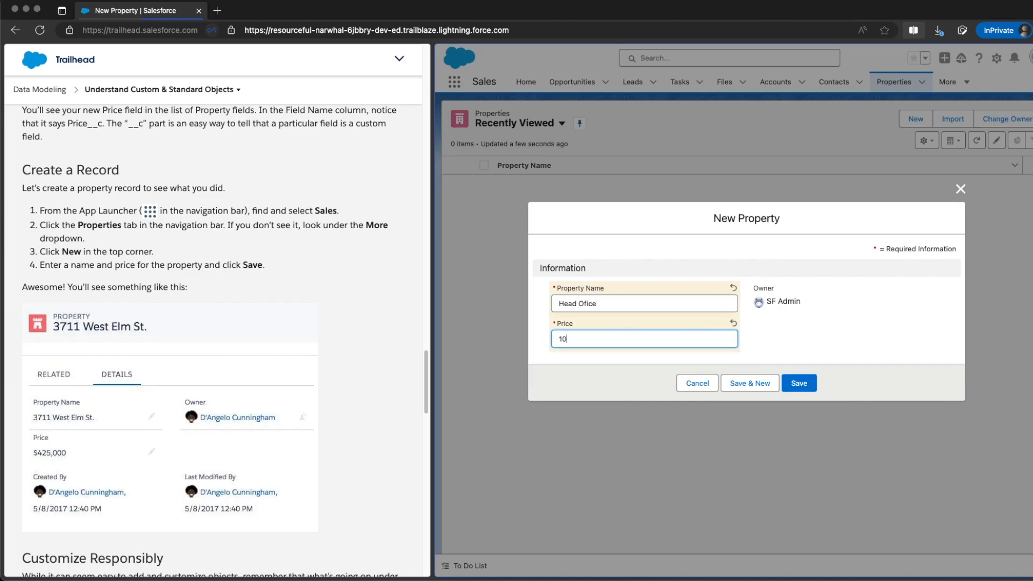
text(0000)
click(825, 354)
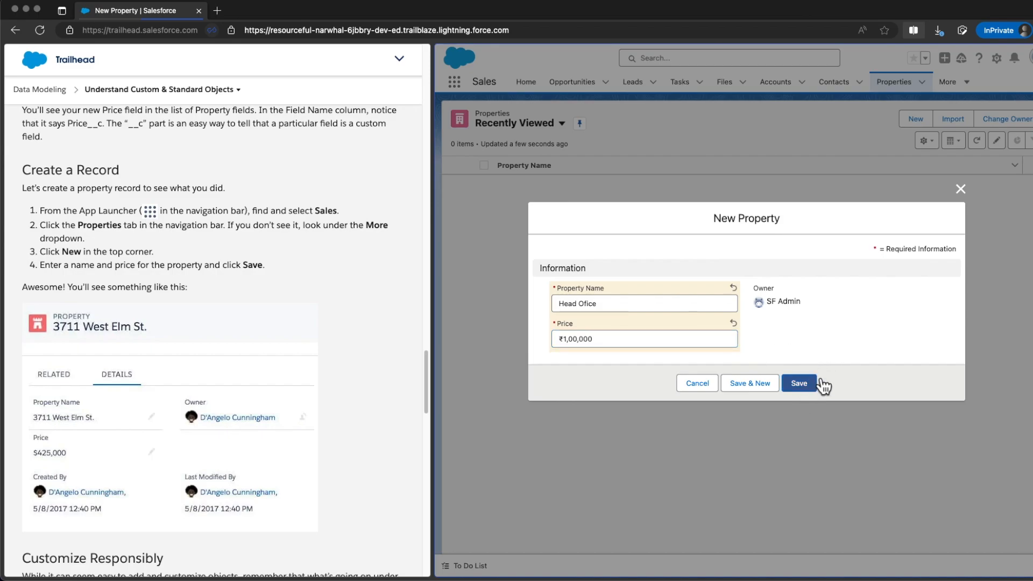
click(812, 384)
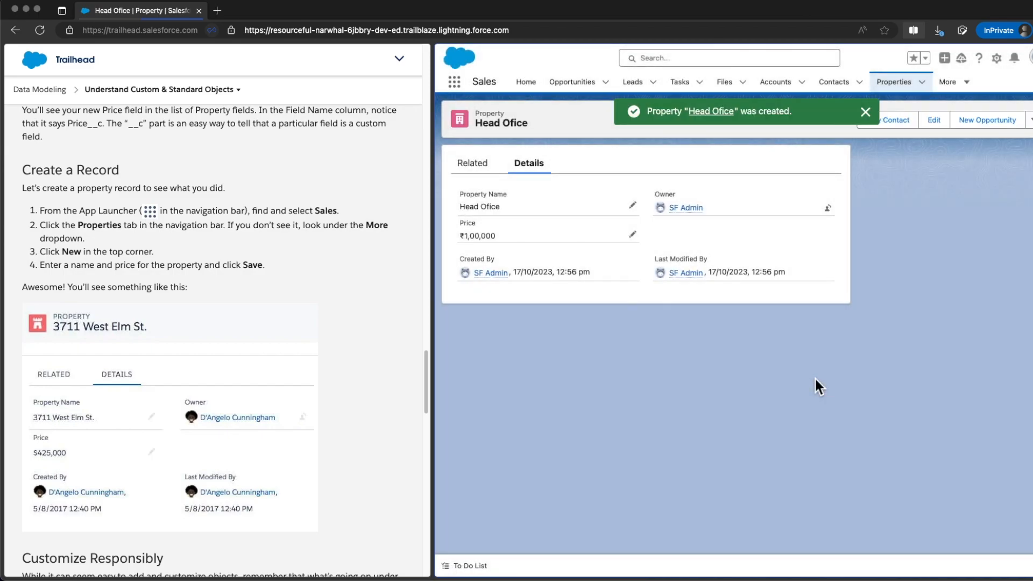
- Bring up the "Build a custom Offer object" challenge requirements in the Trailhead unit
drag(423, 380, 426, 395)
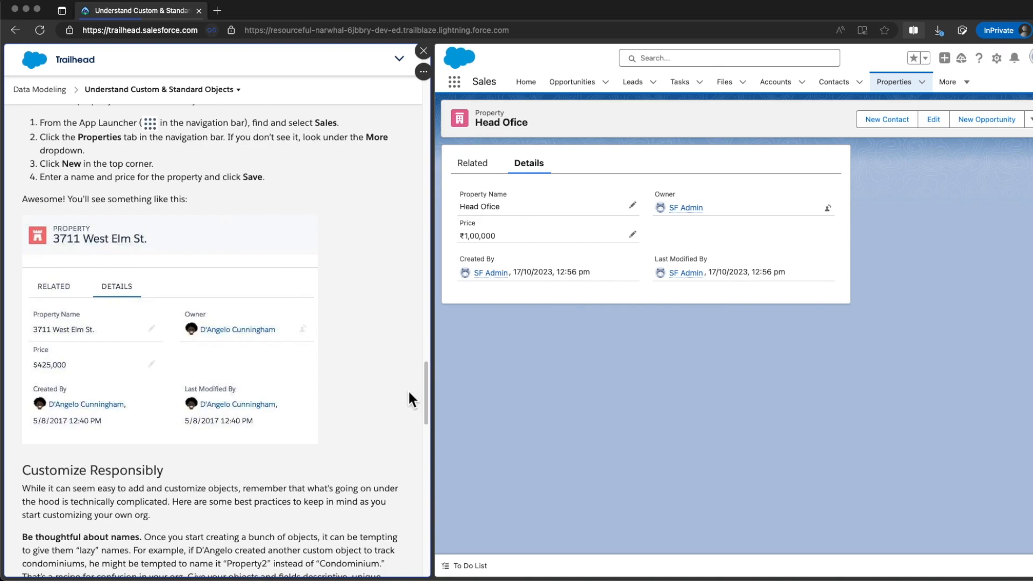
drag(430, 390, 428, 402)
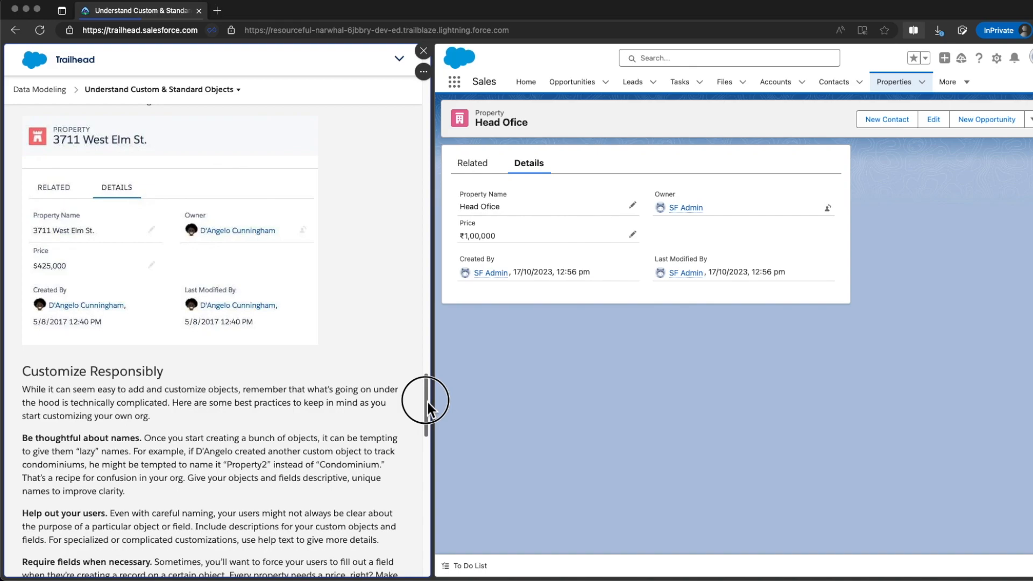
drag(427, 403, 432, 493)
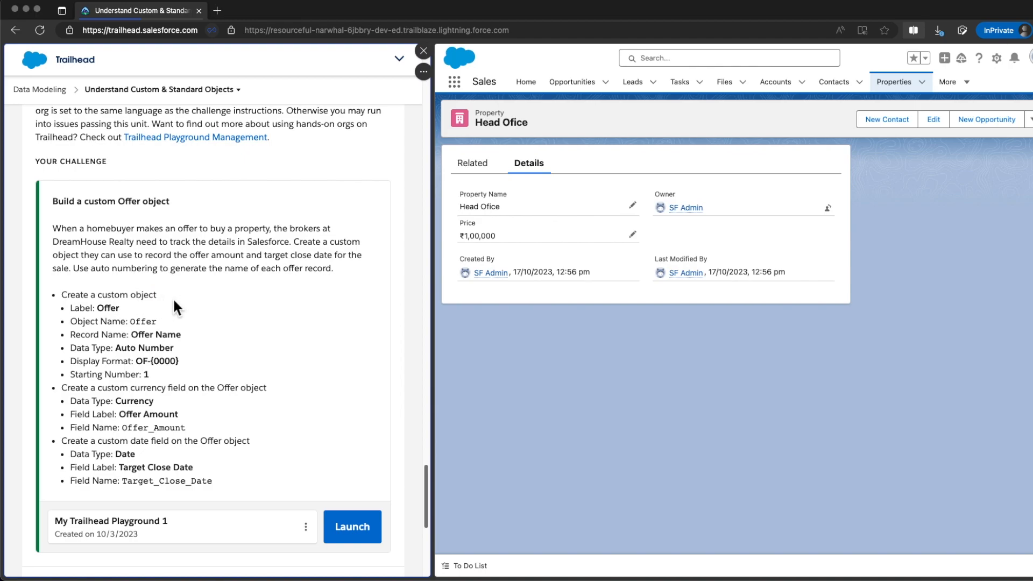
- Return to Setup and start a new custom object from Object Manager
click(1004, 68)
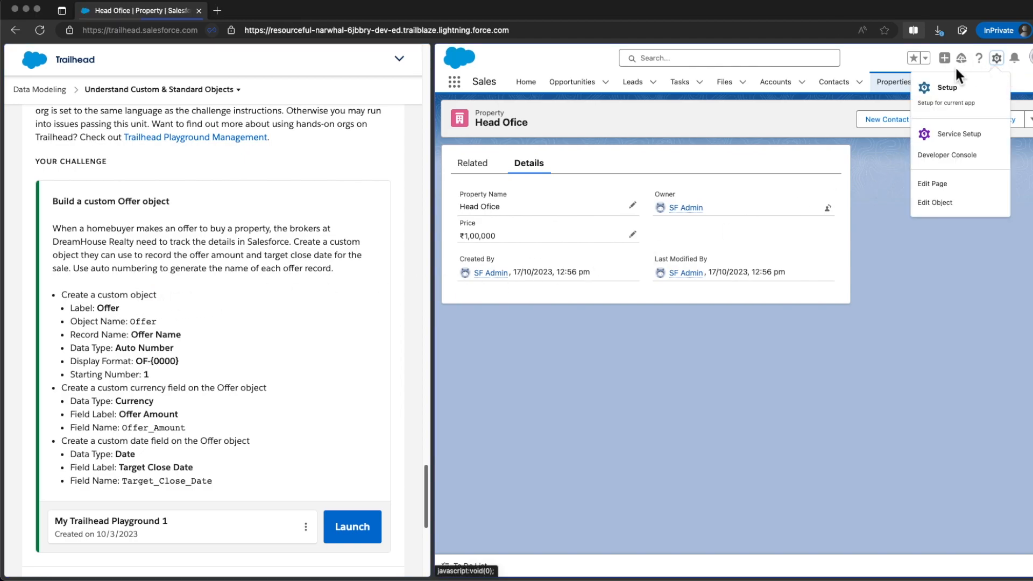
click(958, 95)
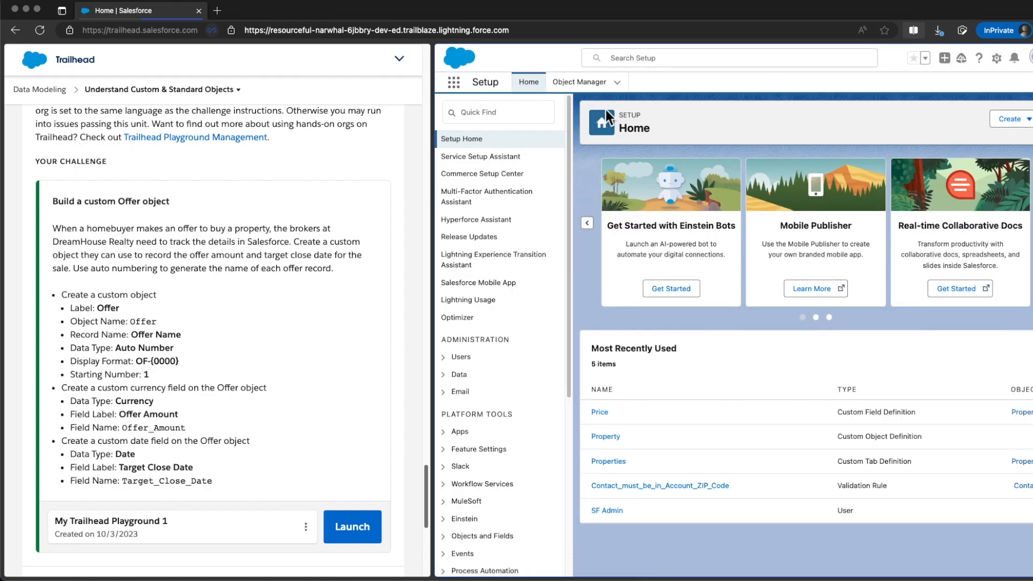
click(592, 89)
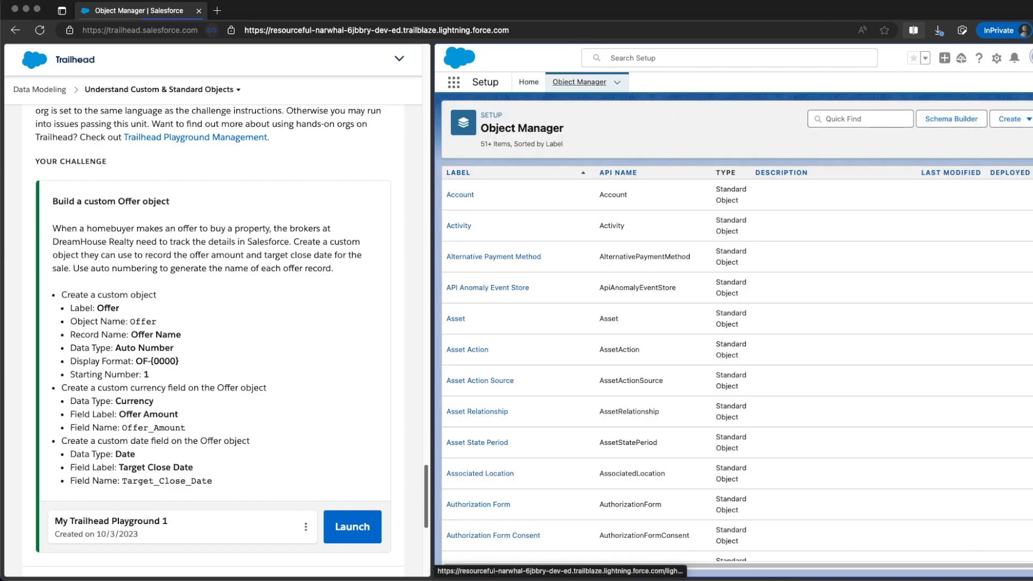
click(1026, 120)
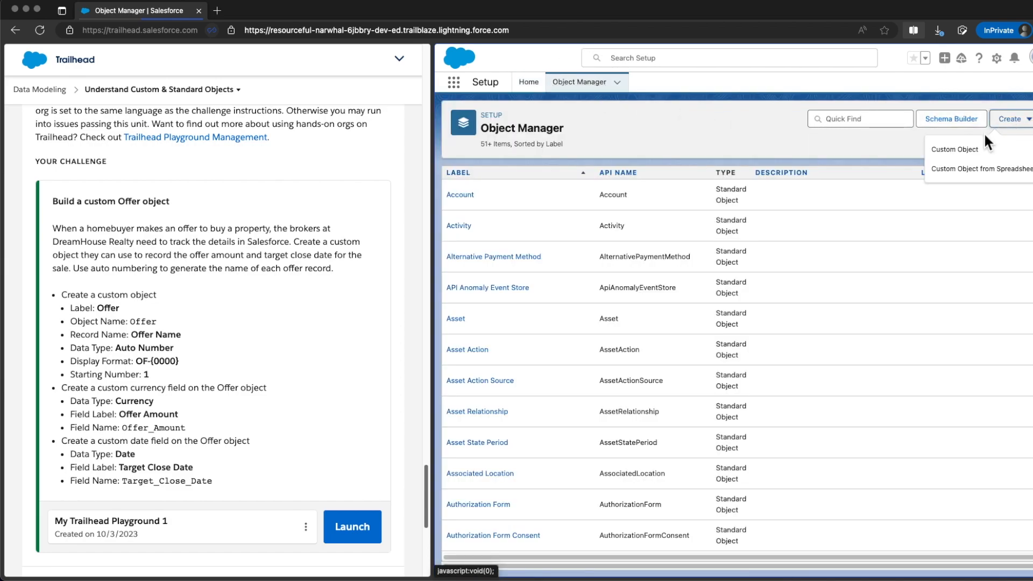
click(969, 152)
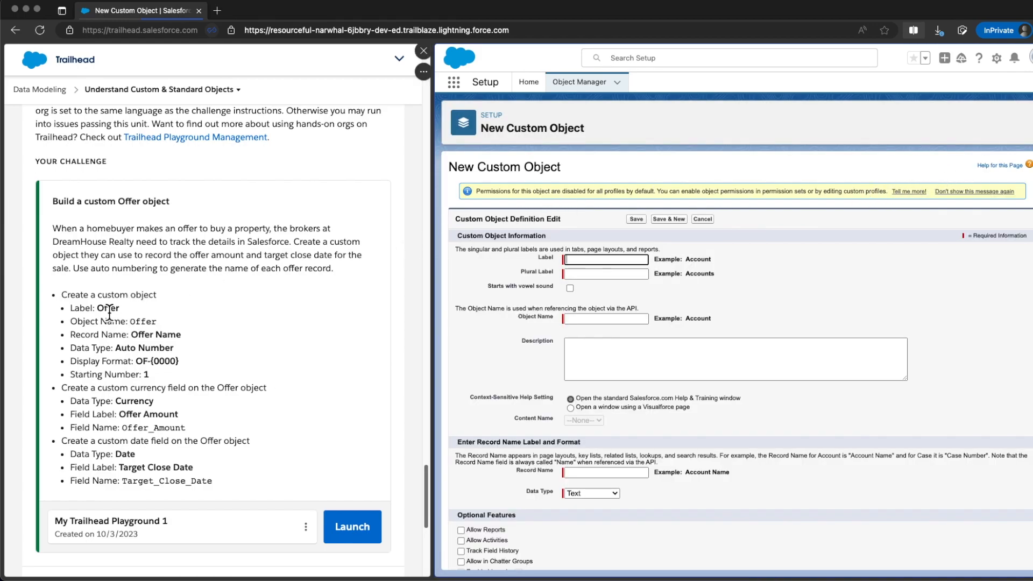
- Set the new custom object's label to Offer, as given in the challenge requirements
drag(96, 311, 115, 314)
key(super+c)
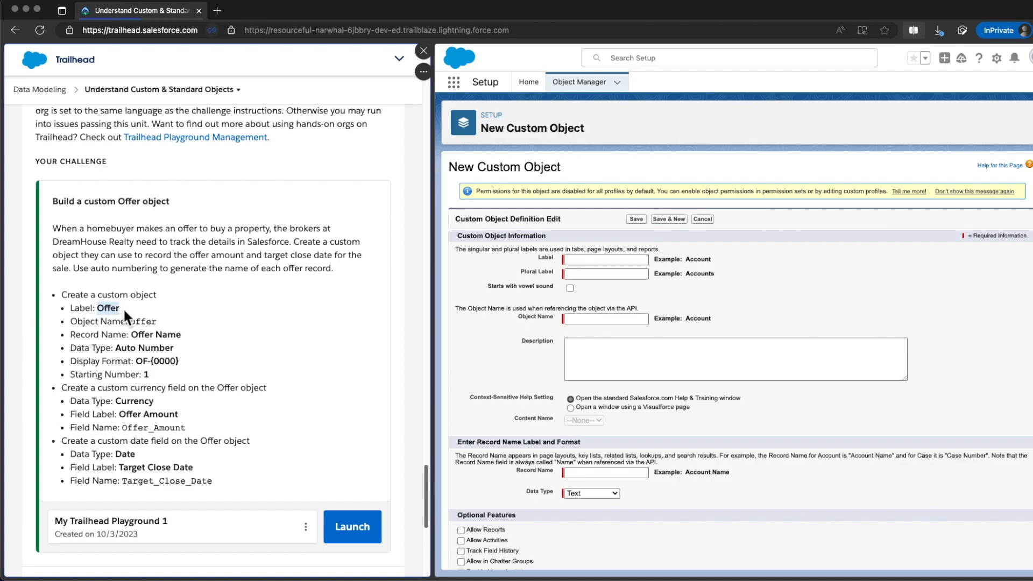
click(615, 260)
key(super+v)
click(262, 293)
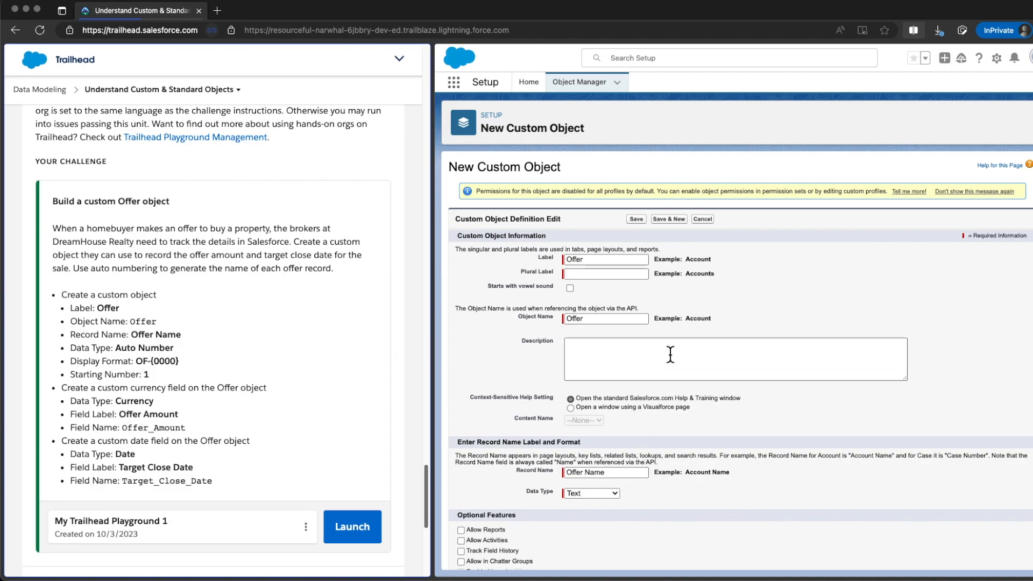
- Set the custom object's plural label to Offers and its record name data type to Auto Number
click(593, 275)
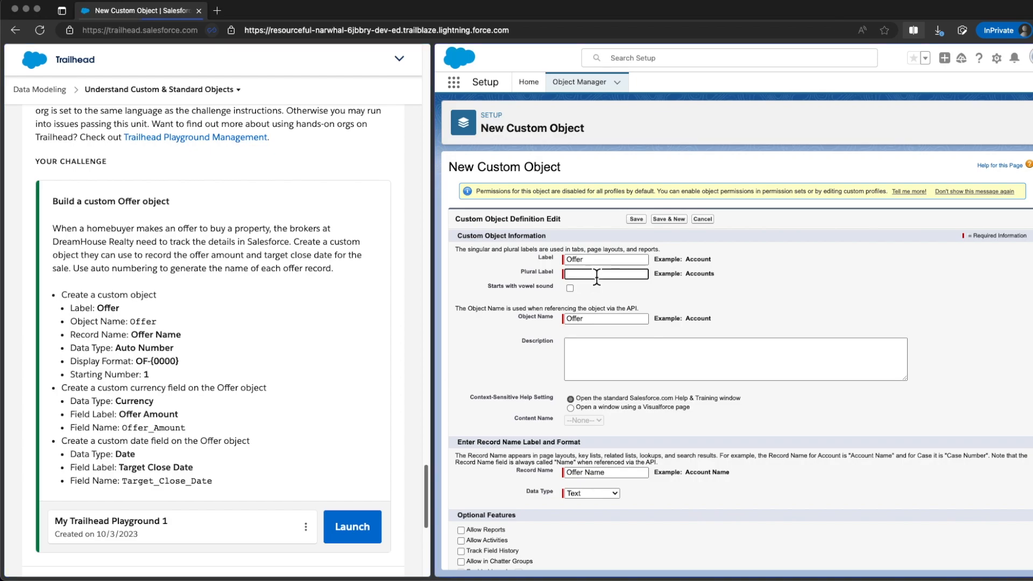
text(Offers)
click(731, 291)
scroll(743, 284, down, 3)
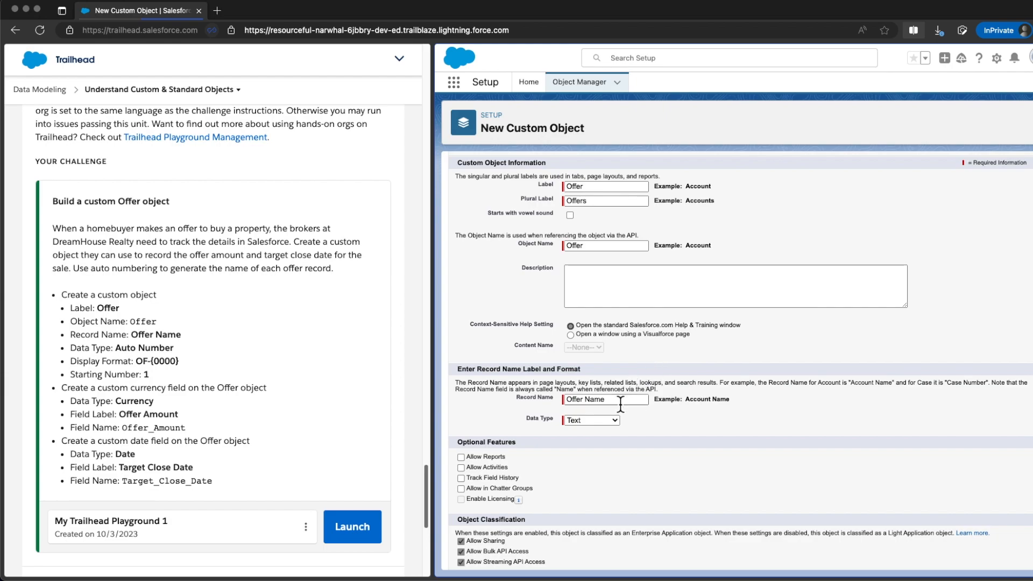
click(615, 419)
click(615, 433)
scroll(495, 419, down, 1)
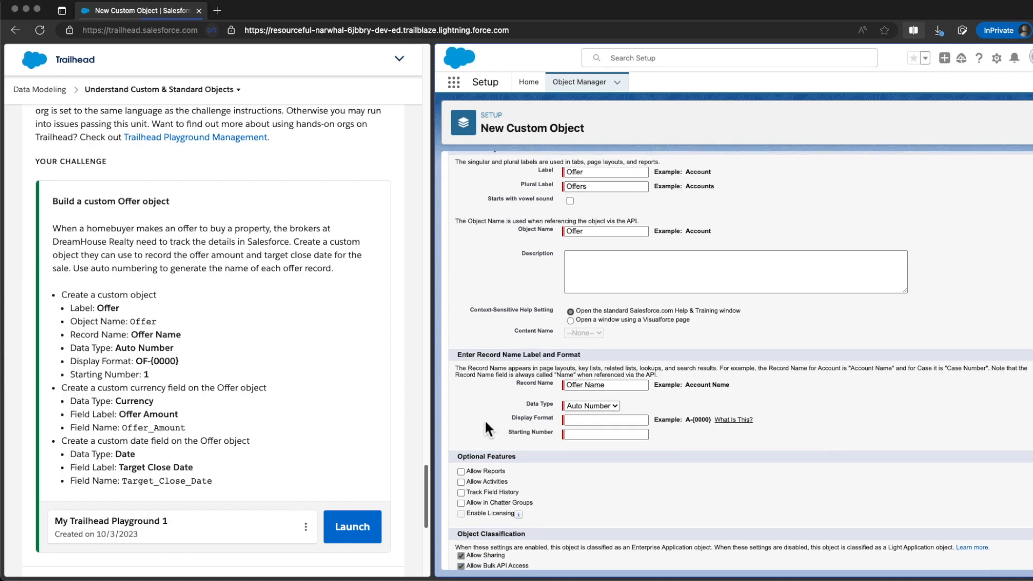
- Set the record name's display format to OF-{0000} and starting number to 1, and save the Offer object
drag(137, 361, 176, 366)
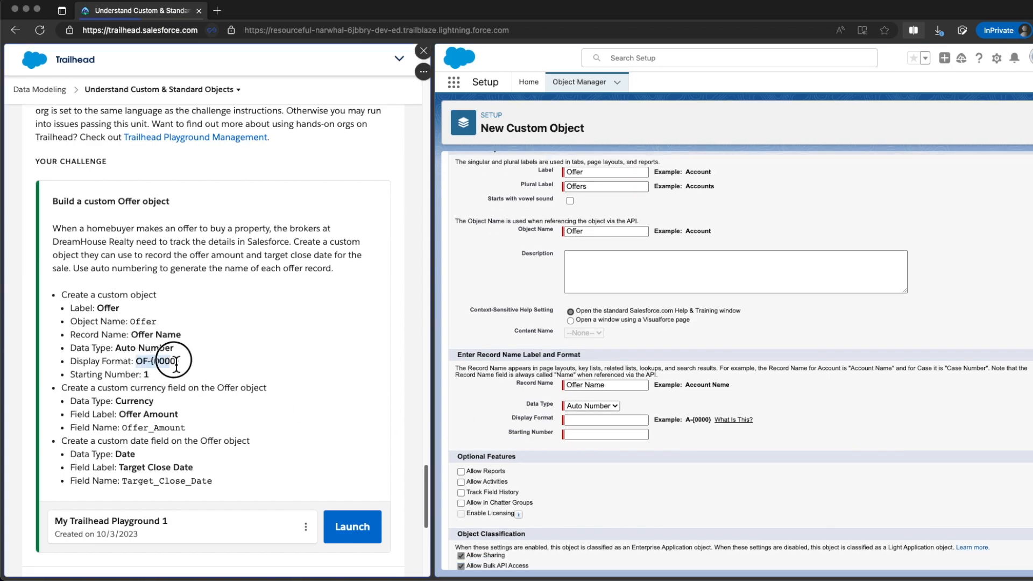
click(592, 420)
text(OF-{0000})
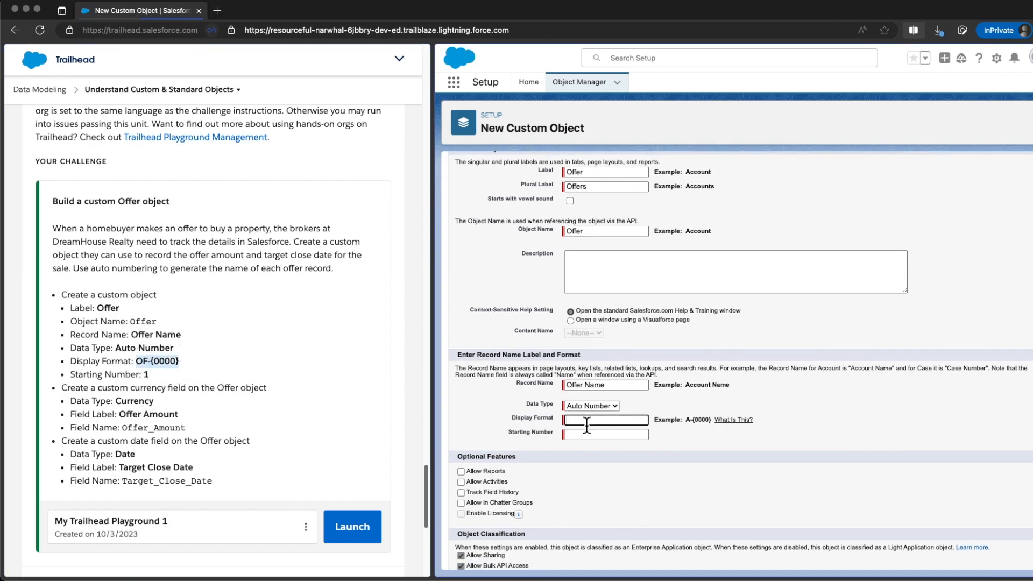
click(301, 383)
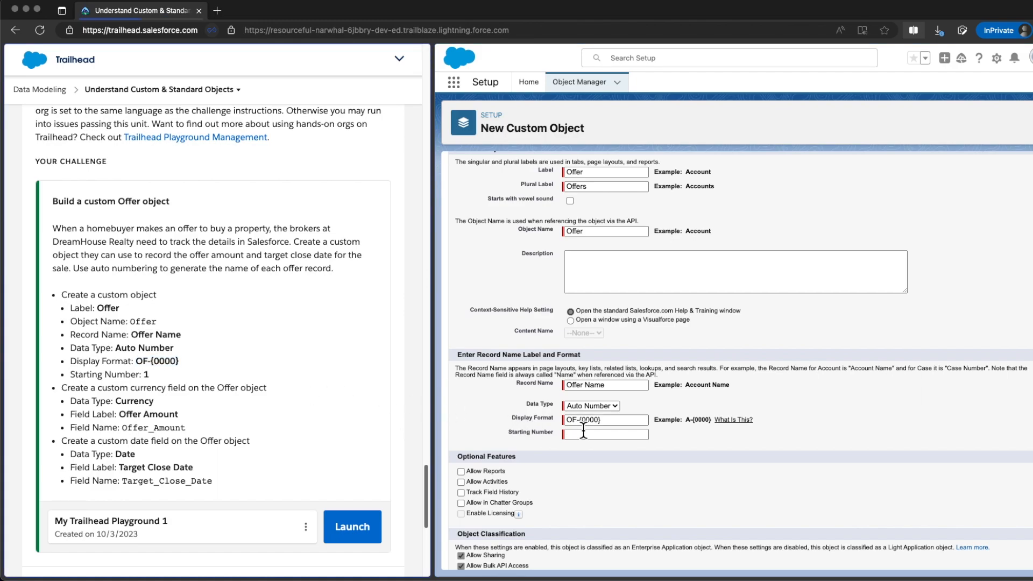
click(612, 434)
text(1)
click(780, 444)
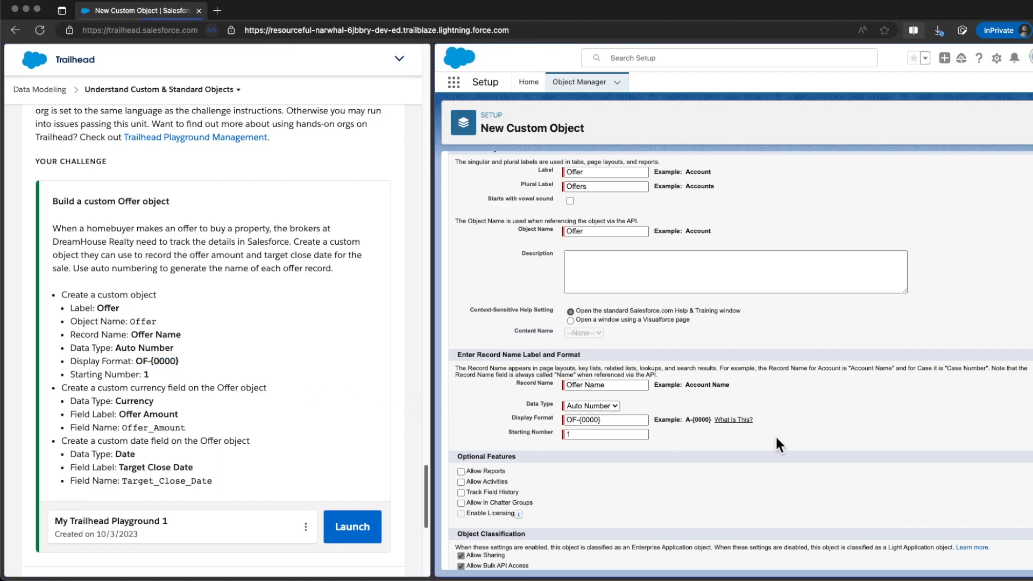
scroll(863, 417, down, 4)
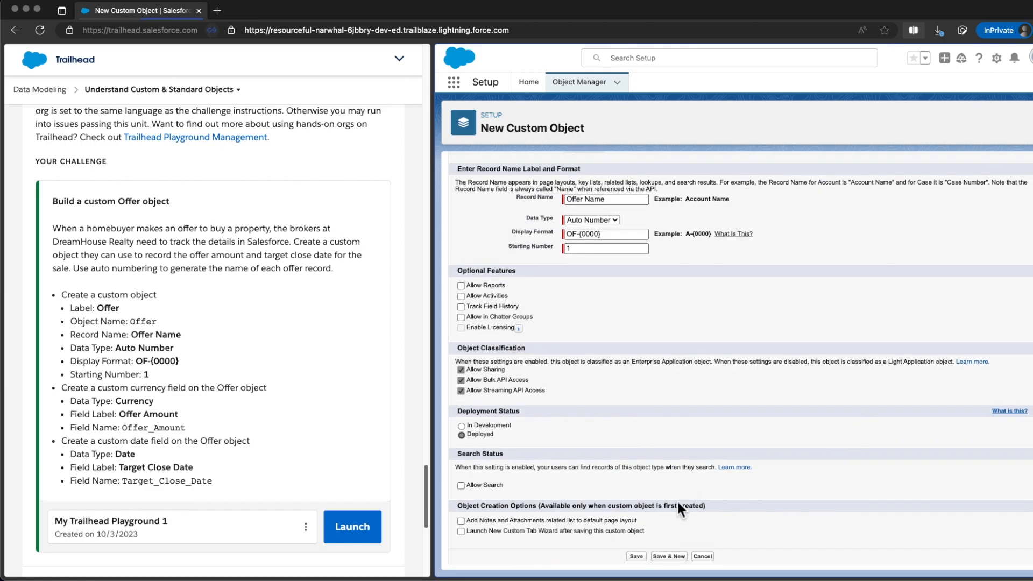
click(637, 558)
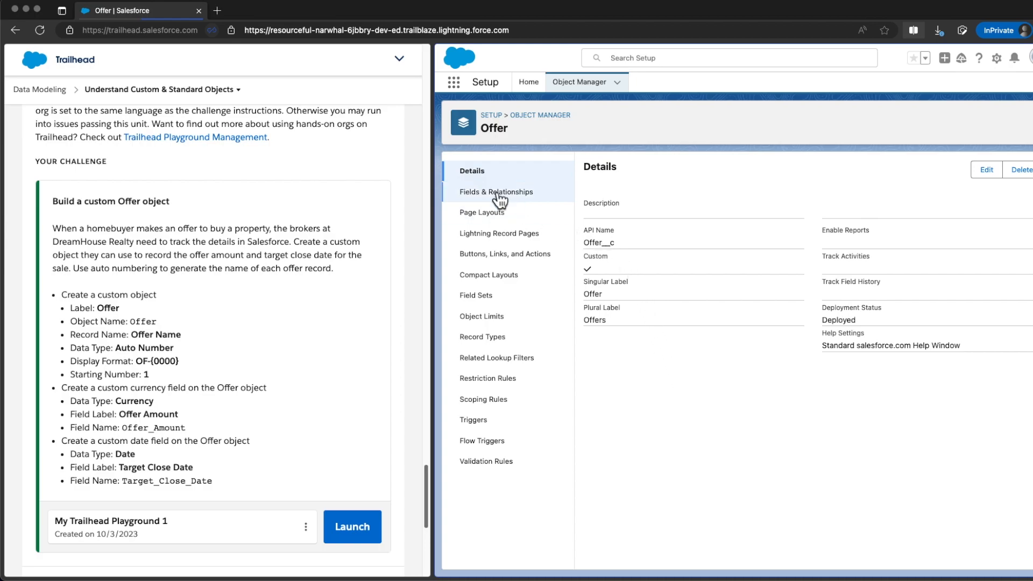
- Start a new custom field on the Offer object with the Currency data type
click(506, 192)
drag(115, 401, 155, 401)
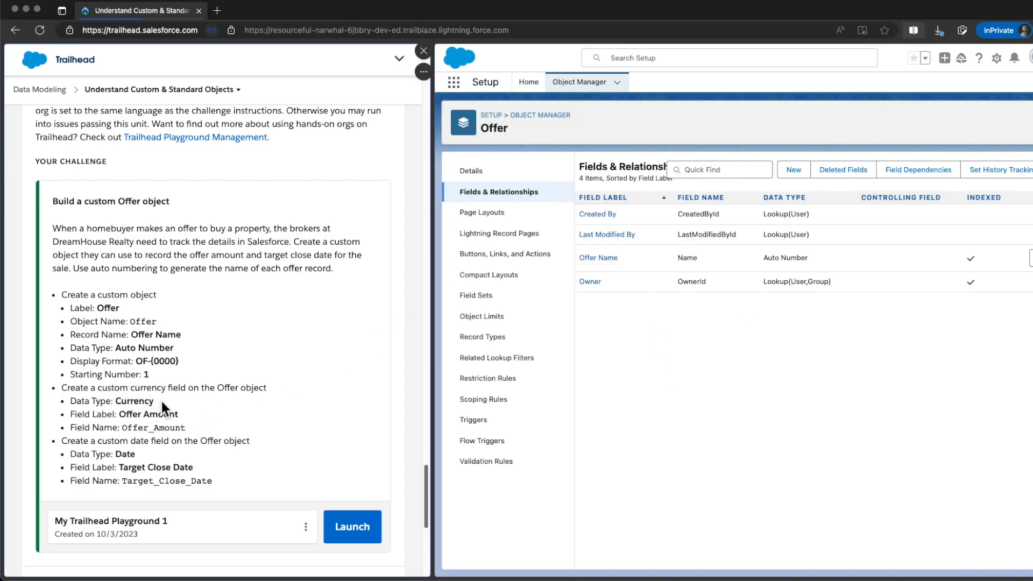
click(798, 171)
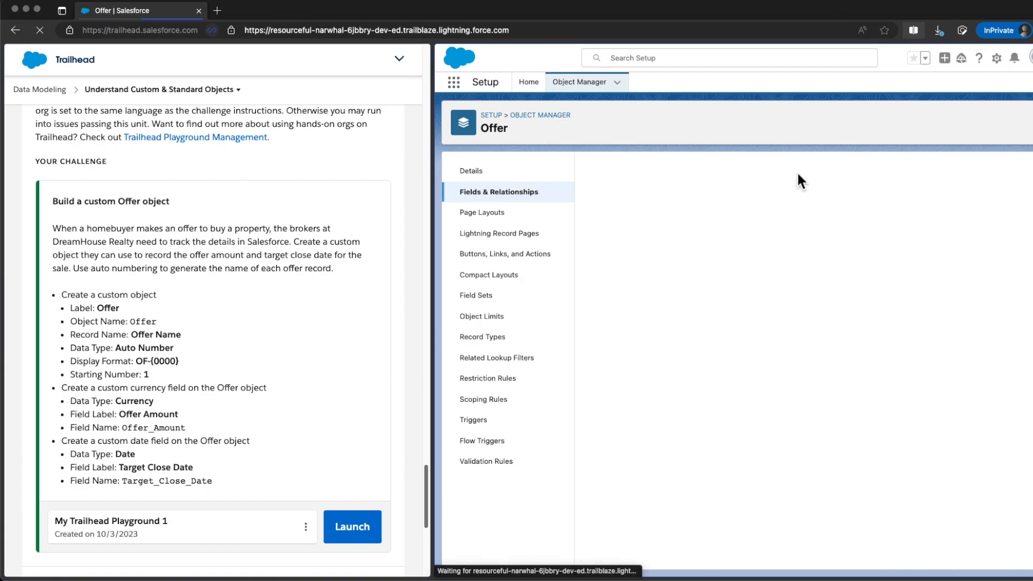
scroll(746, 374, down, 3)
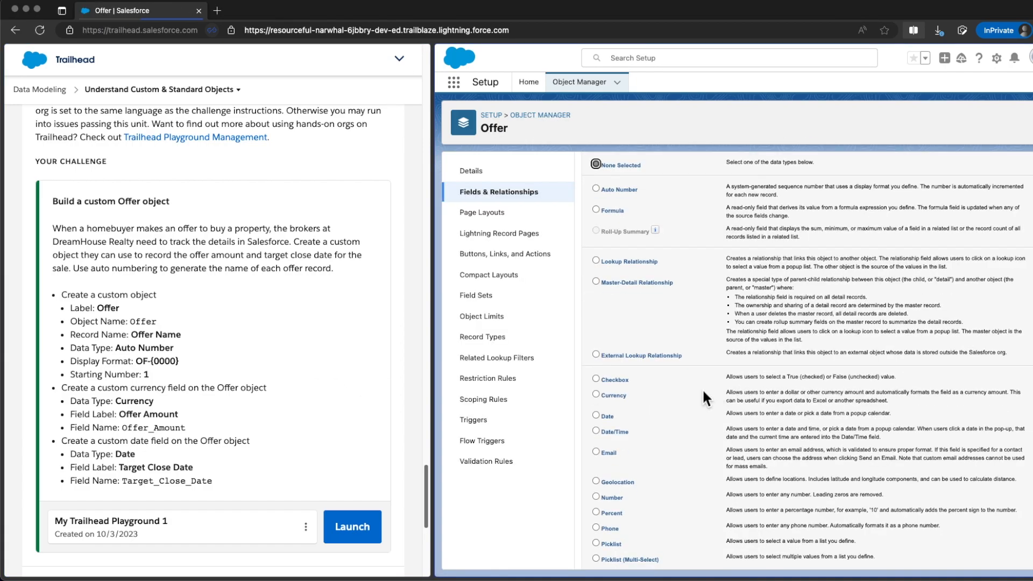
click(596, 395)
scroll(977, 442, down, 3)
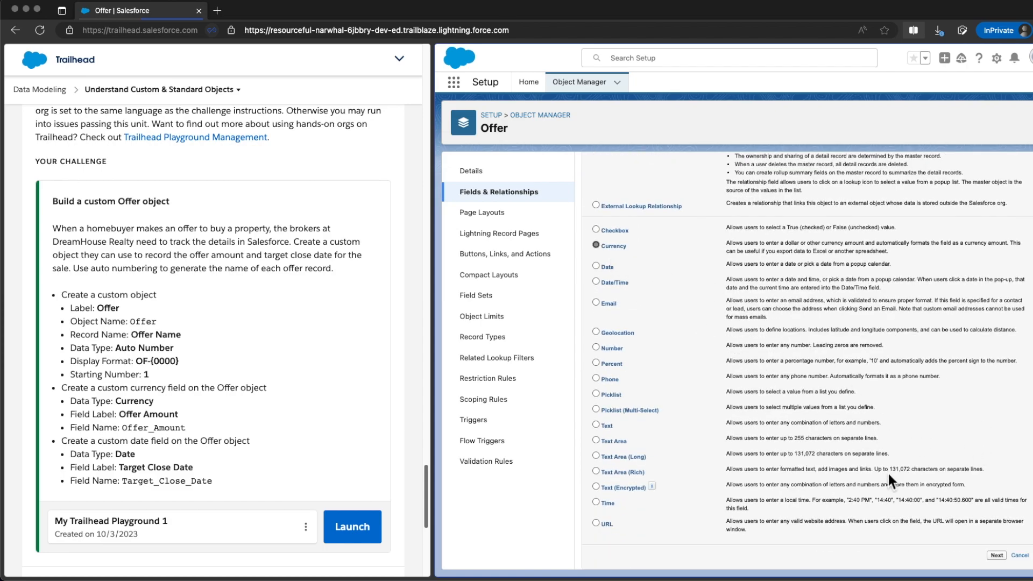
click(997, 555)
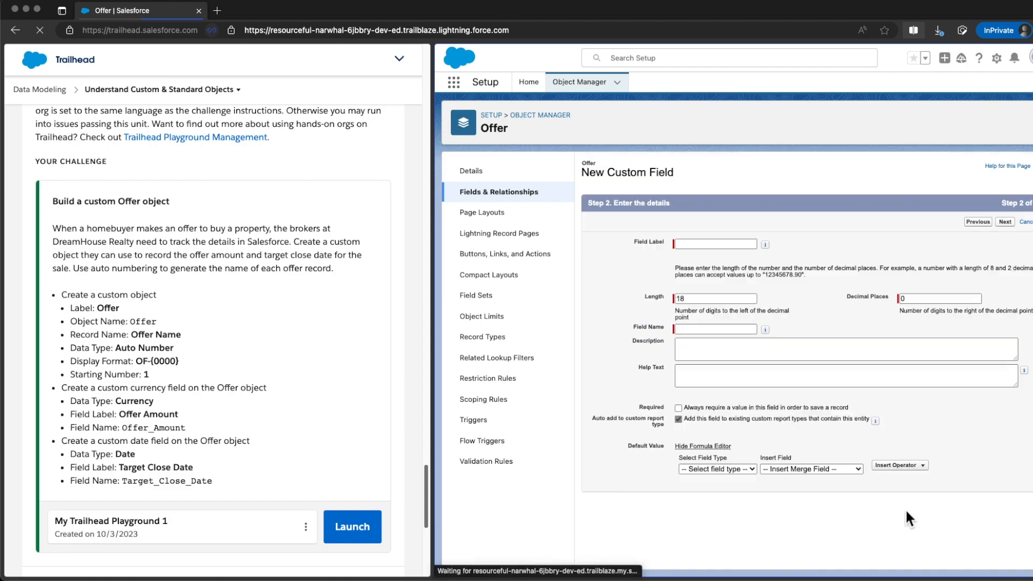
- Label the currency field Offer Amount, copying the text from the challenge requirements
drag(120, 414, 181, 415)
key(super+c)
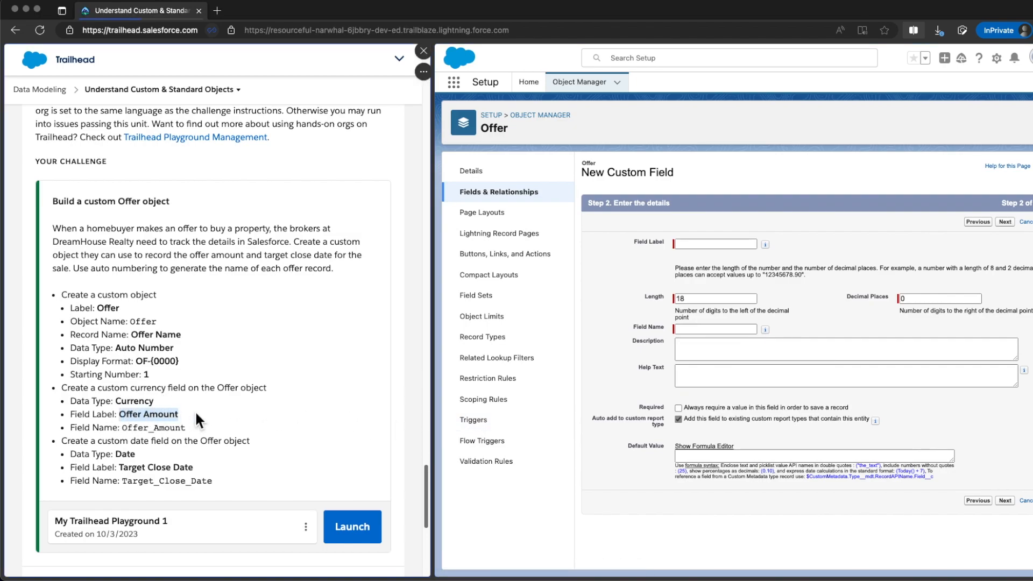
click(714, 246)
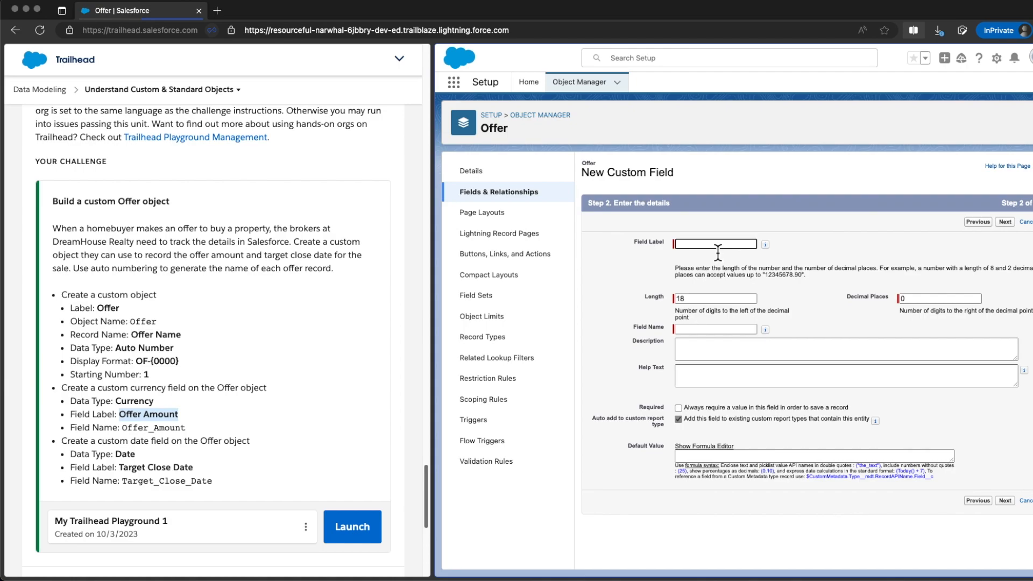
key(super+v)
click(629, 267)
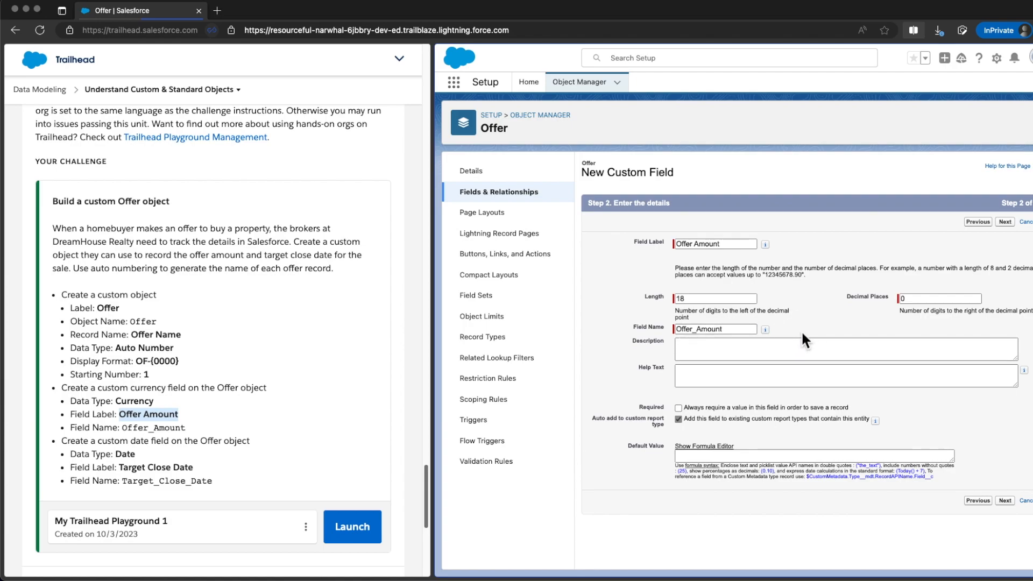
- Save the Offer Amount field with default field-level security and page layout settings, and begin another custom field
click(1007, 501)
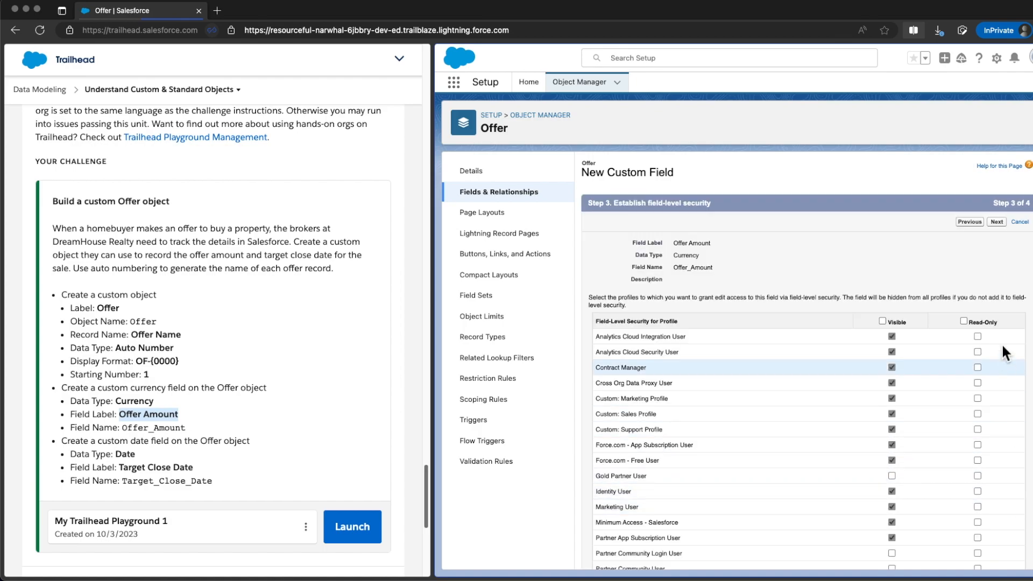
click(998, 221)
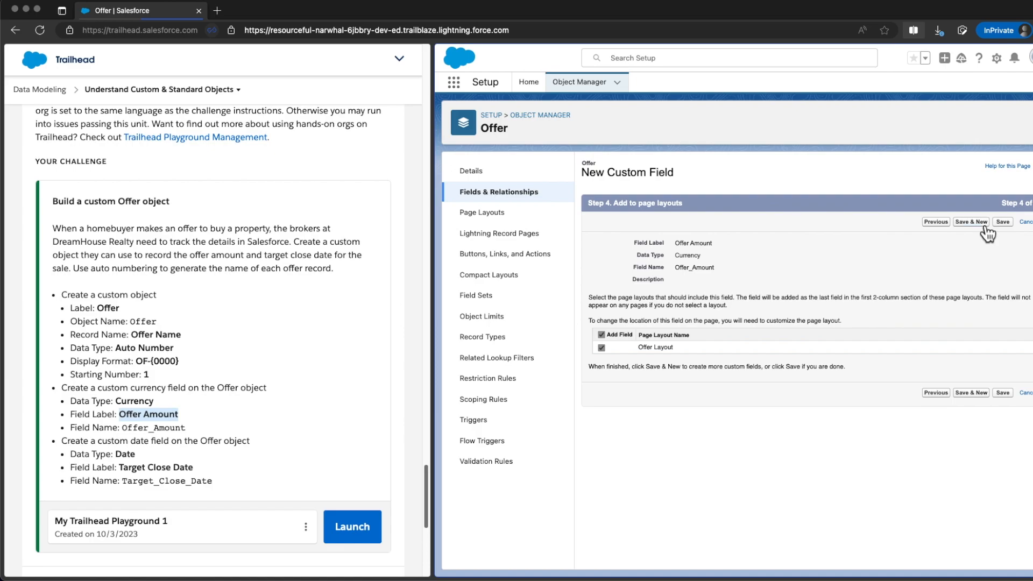
click(980, 221)
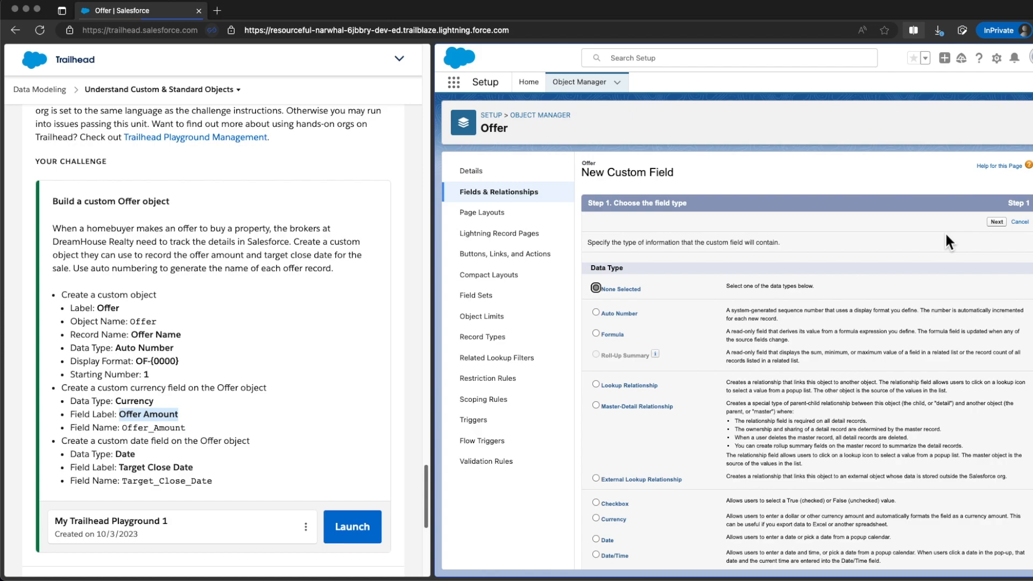
- Choose the Date data type for the new Offer field and proceed to its details
scroll(177, 459, down, 1)
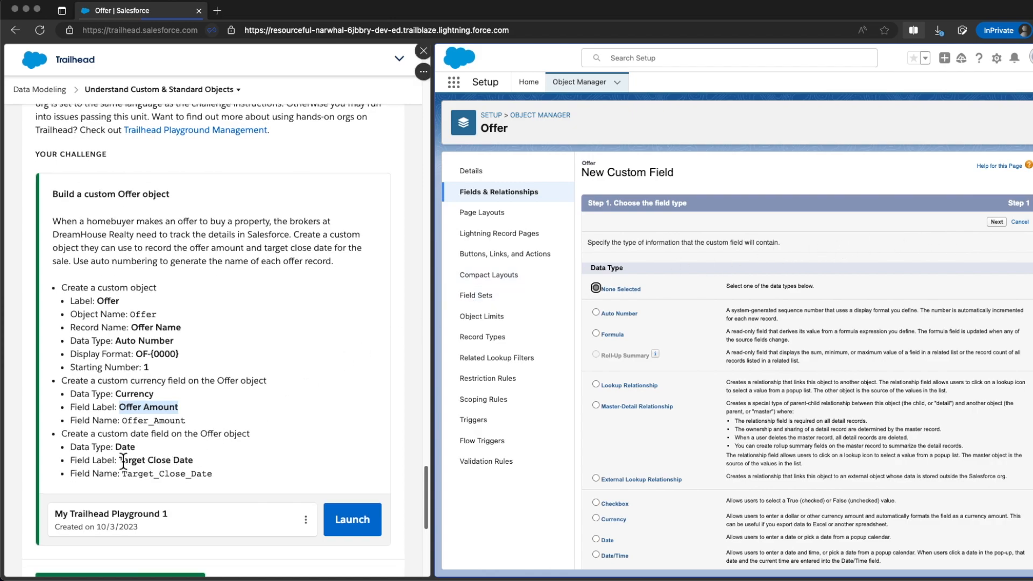
click(121, 452)
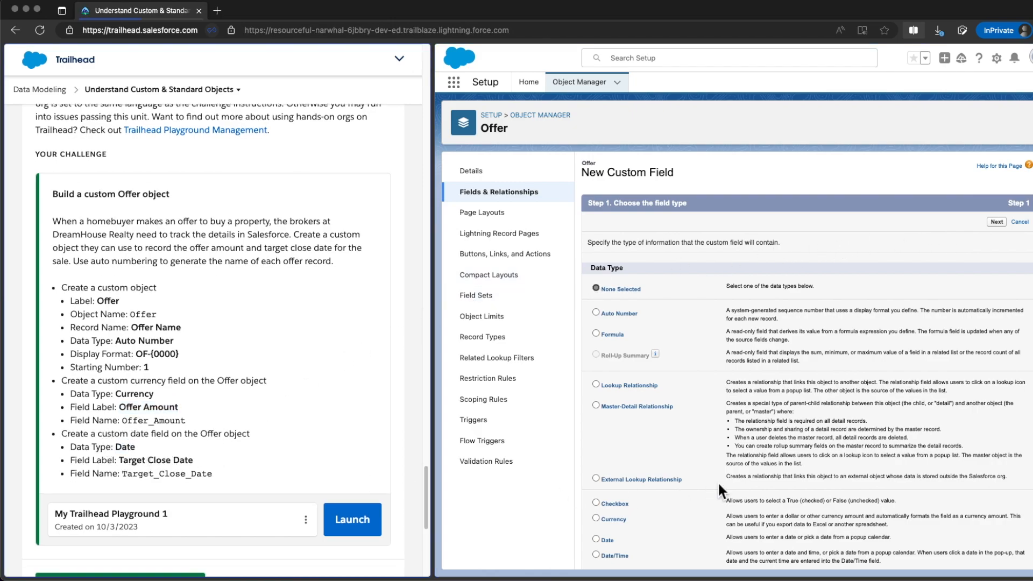
scroll(718, 482, down, 2)
scroll(716, 482, down, 1)
click(596, 503)
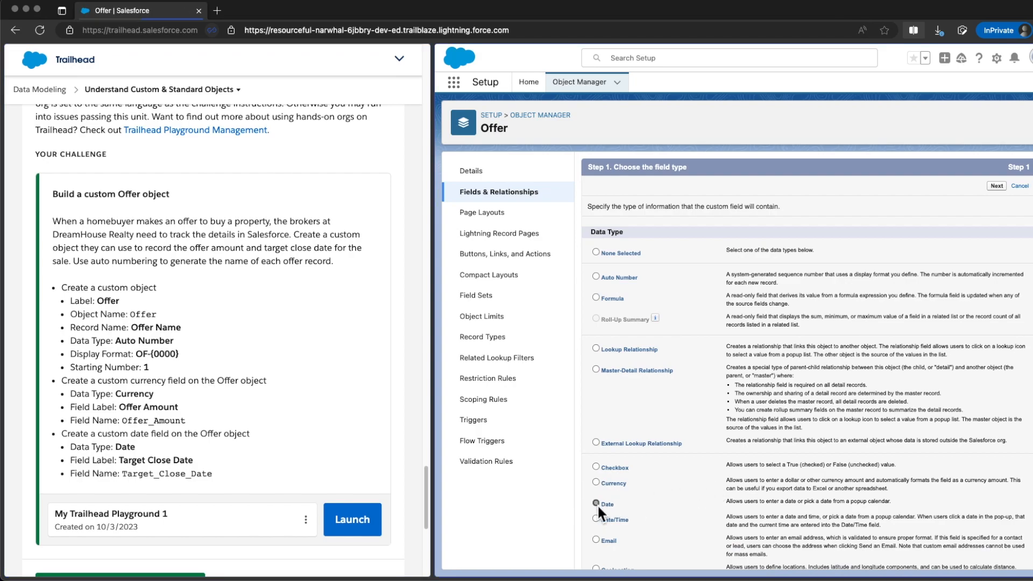
scroll(716, 485, down, 5)
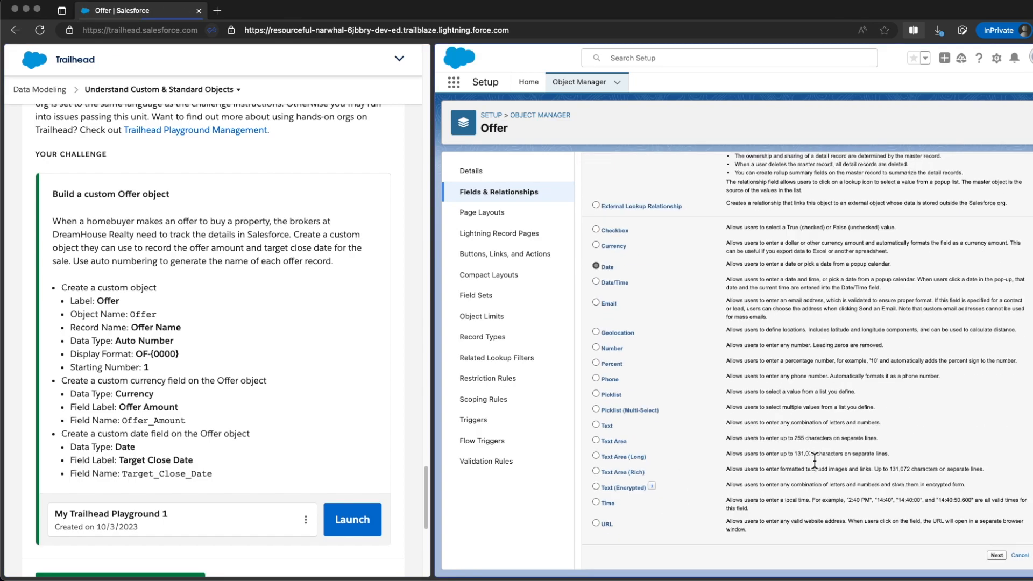
click(997, 556)
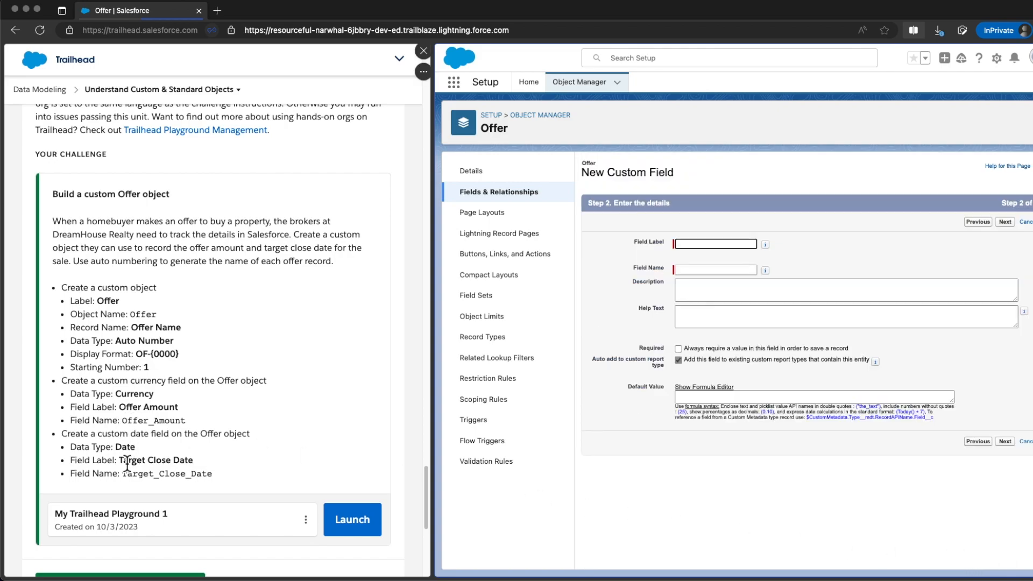
- Label the date field Target Close Date, copying the text from the challenge requirements
drag(120, 460, 189, 462)
key(super+c)
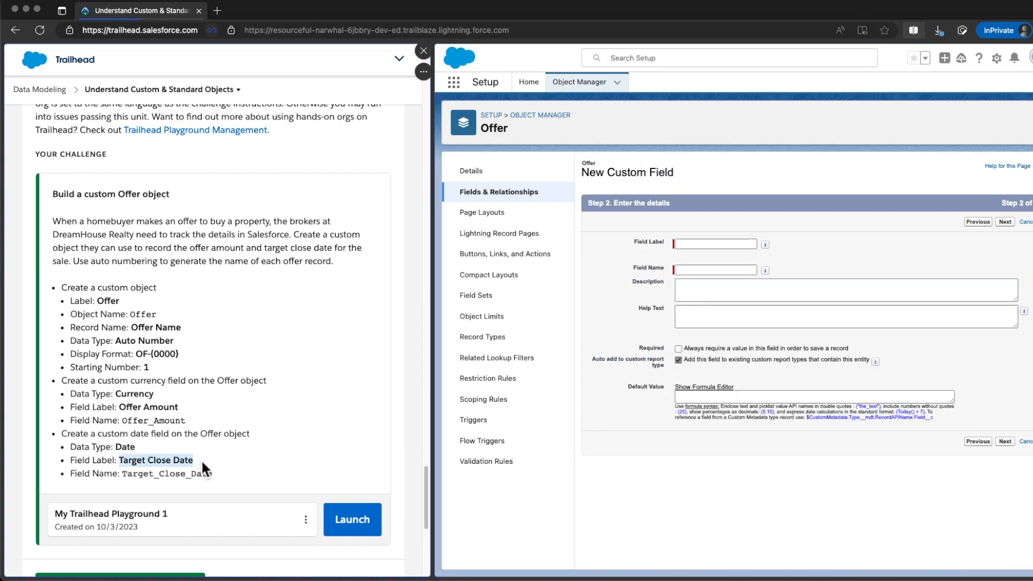
click(694, 245)
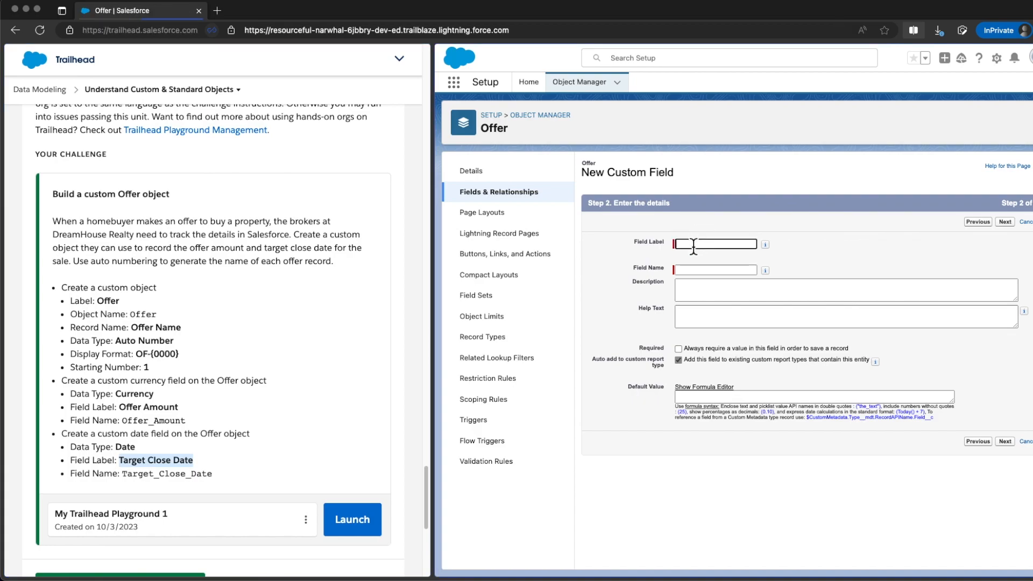
key(super+v)
click(796, 254)
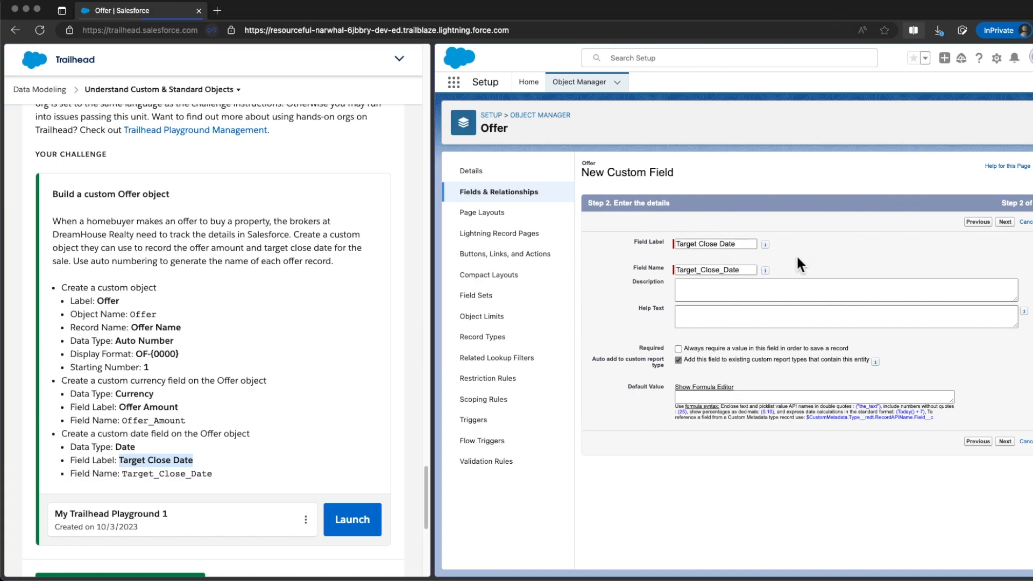
- Save the Target Close Date field with the default field-level security and page layout settings
click(1007, 443)
click(1002, 224)
click(1004, 223)
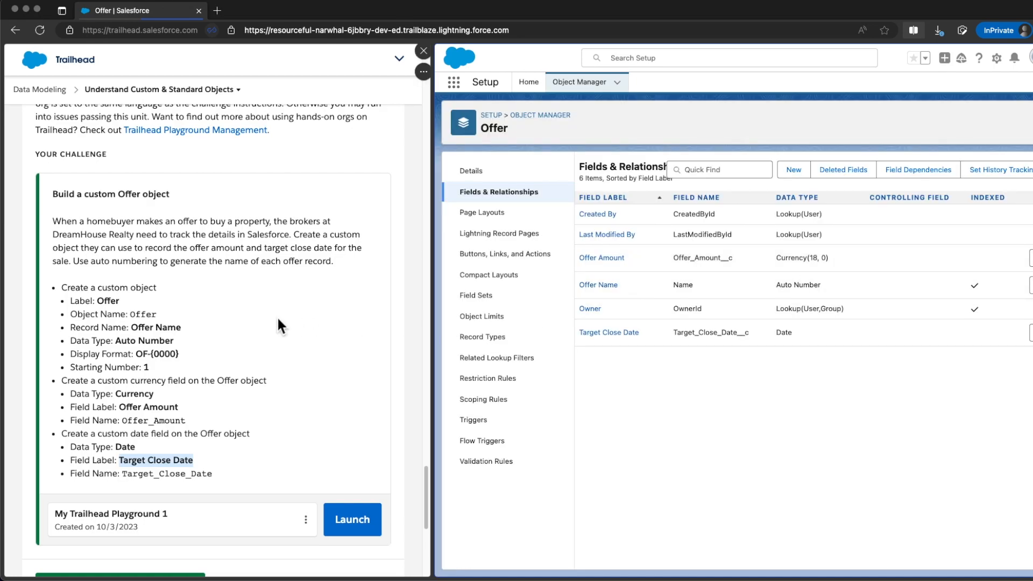
- Submit the custom Offer object challenge for checking in the Trailhead unit
scroll(277, 315, down, 2)
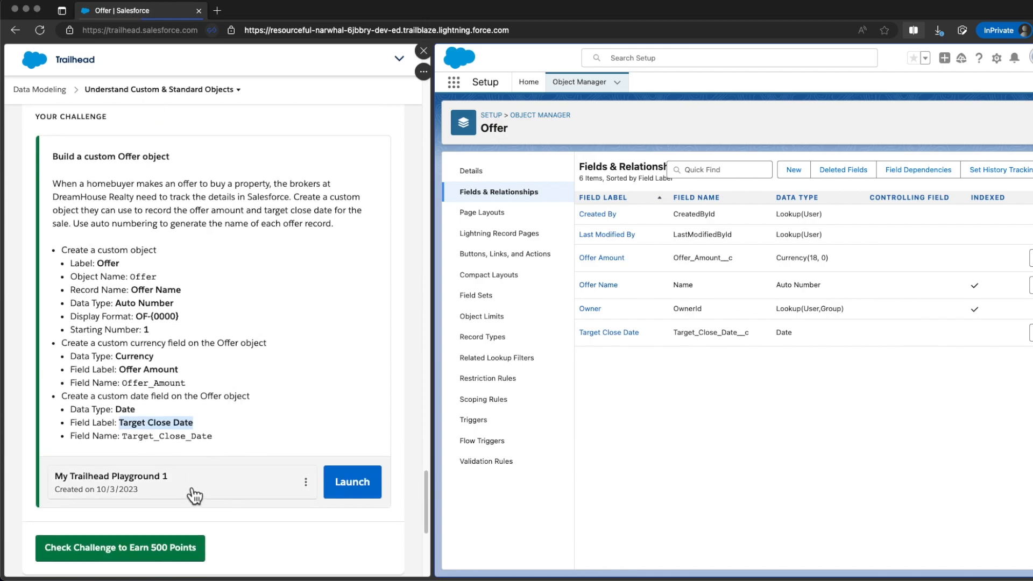
click(175, 547)
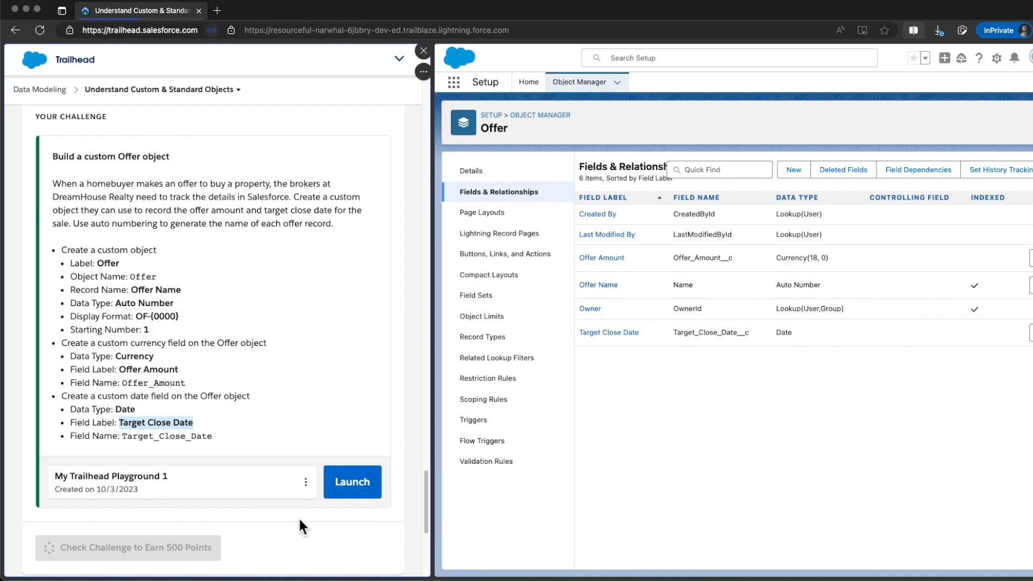
drag(428, 496, 426, 220)
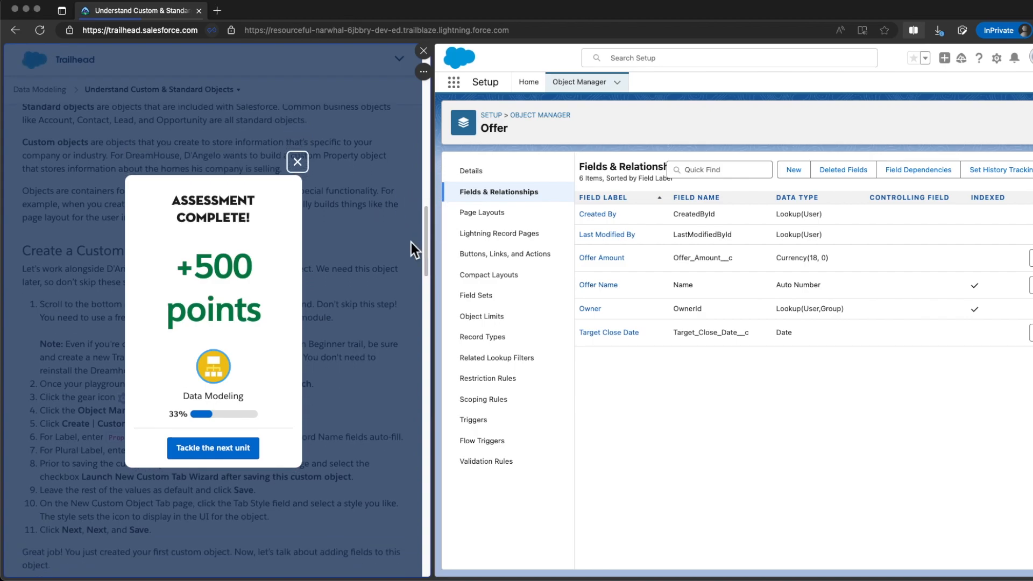